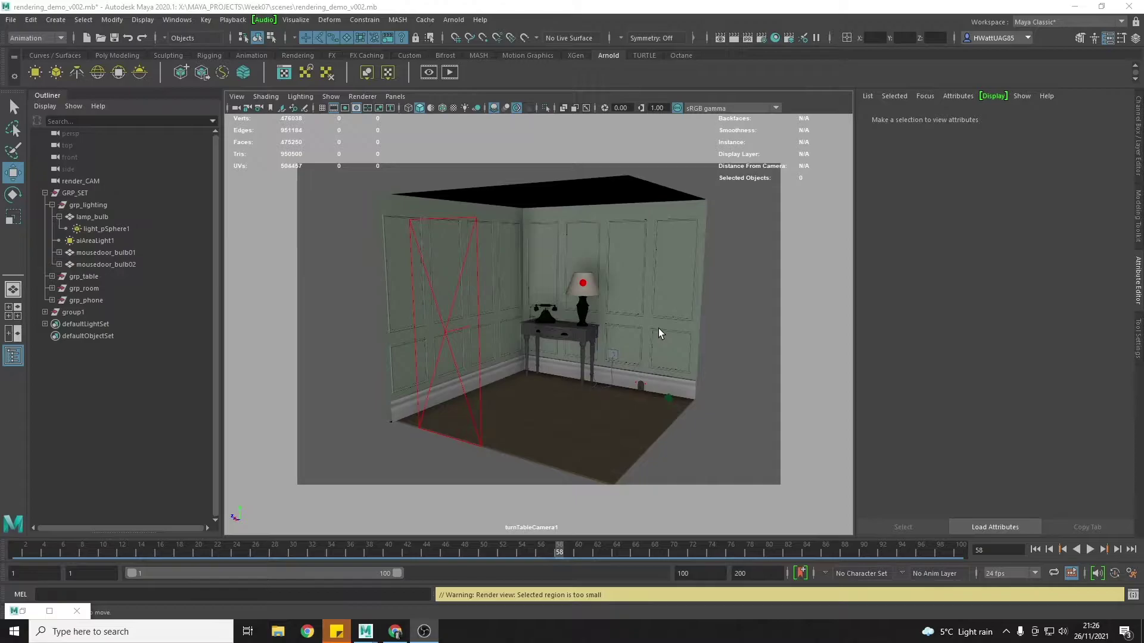
# Open Render Settings, review the Common tab, and view Arnold sampling at Camera AA 3, Diffuse 2.
pyautogui.click(761, 39)
pyautogui.moveTo(852, 115); pyautogui.dragTo(409, 114)
pyautogui.click(352, 177)
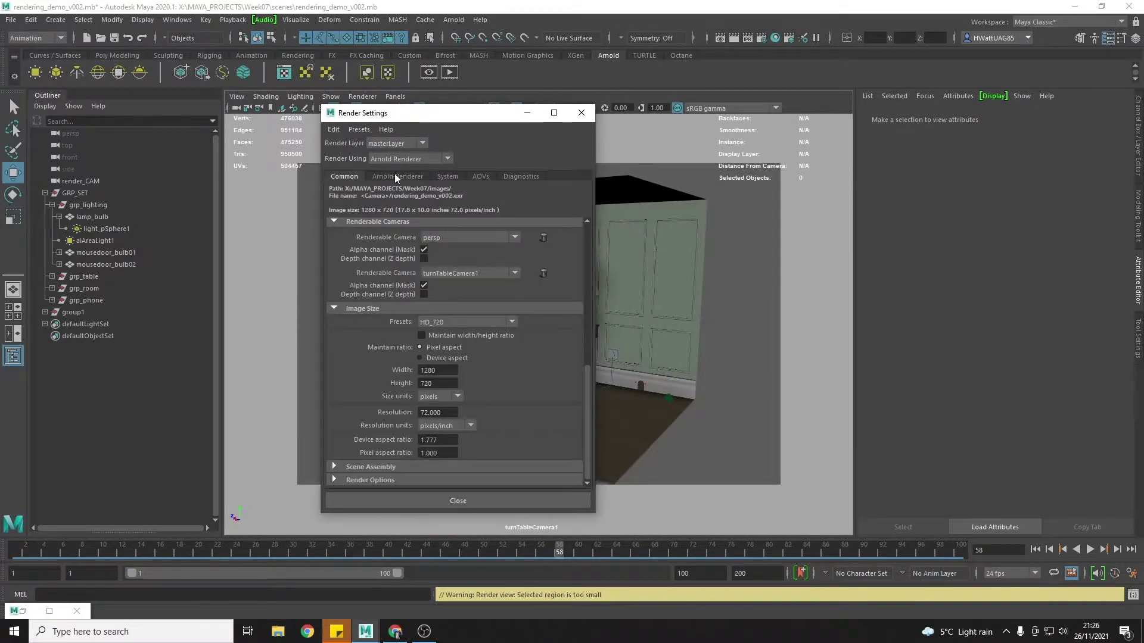
pyautogui.click(394, 177)
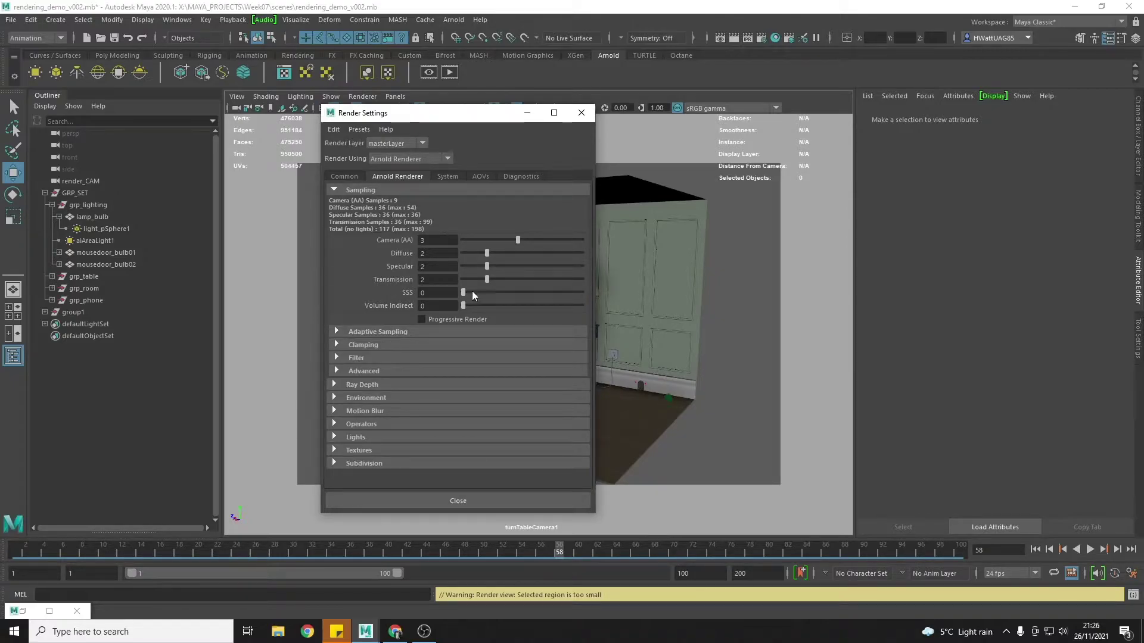
pyautogui.moveTo(473, 292); pyautogui.dragTo(488, 293)
# Open the previous Arnold render in Render View and zoom in to check the lamp-area grain.
pyautogui.click(719, 39)
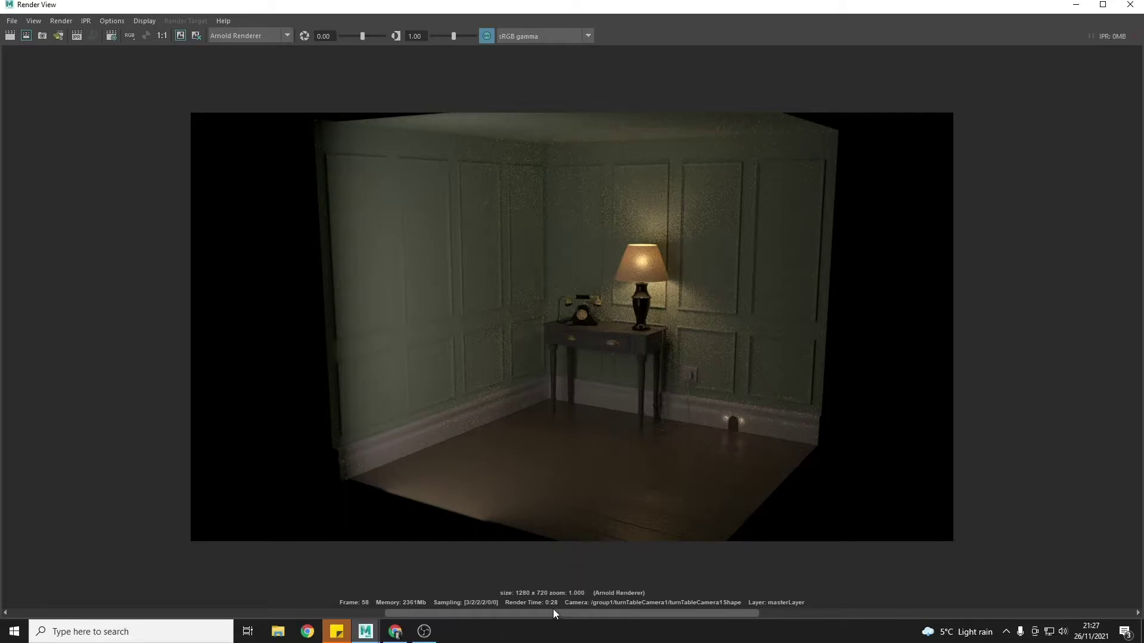
pyautogui.scroll(5, 642, 234)
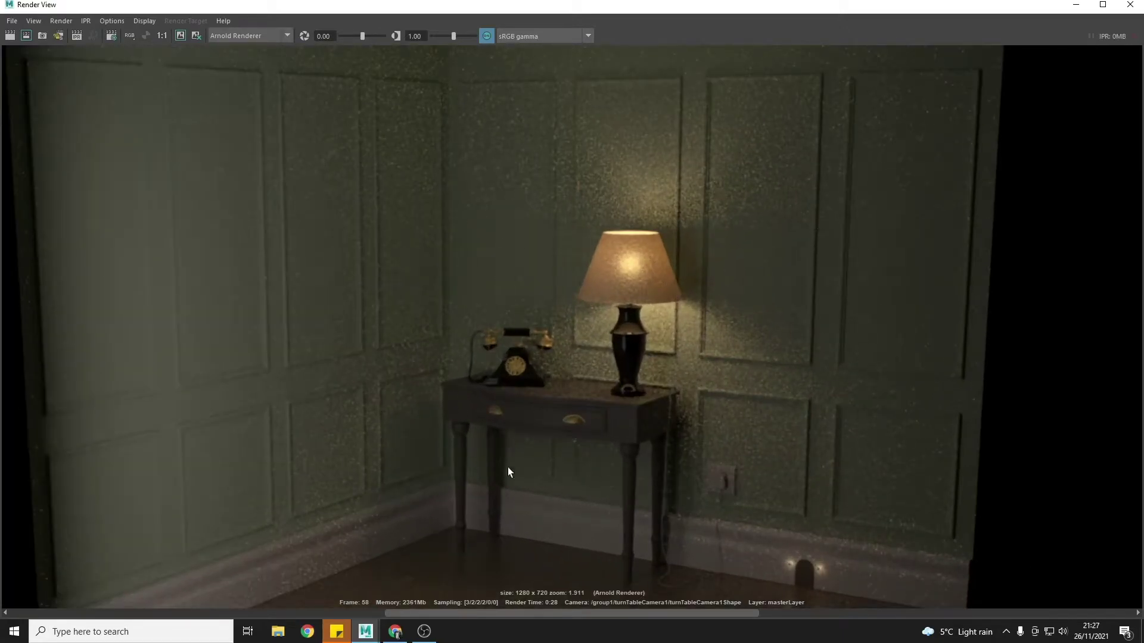
pyautogui.scroll(-3, 707, 433)
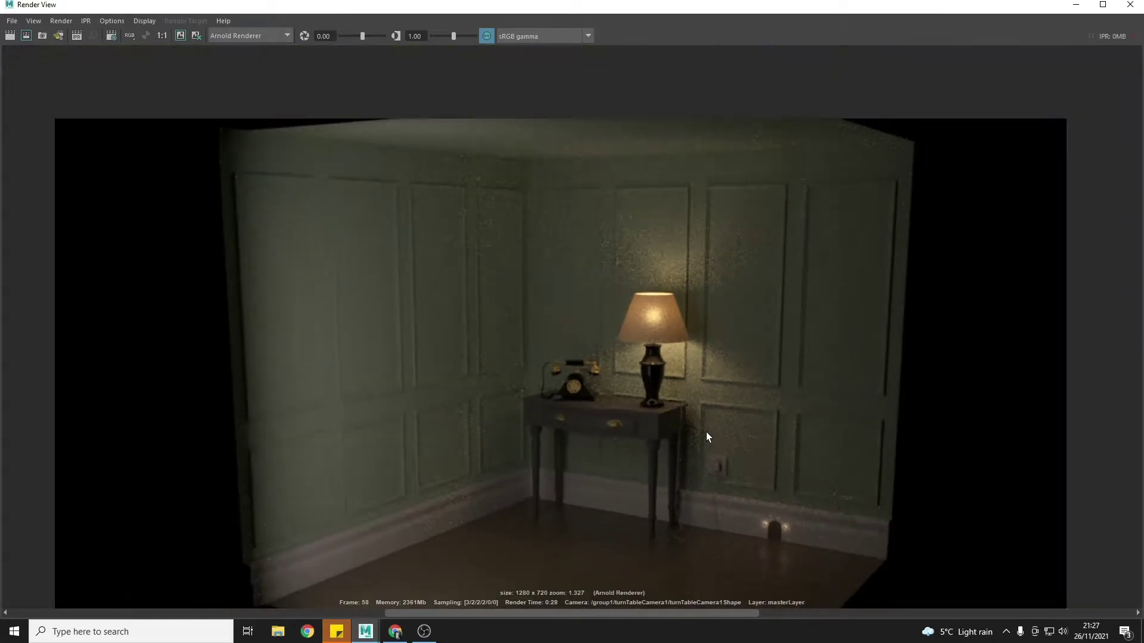
# Set the Arnold Camera (AA) samples to 4 in Render Settings.
pyautogui.click(1075, 5)
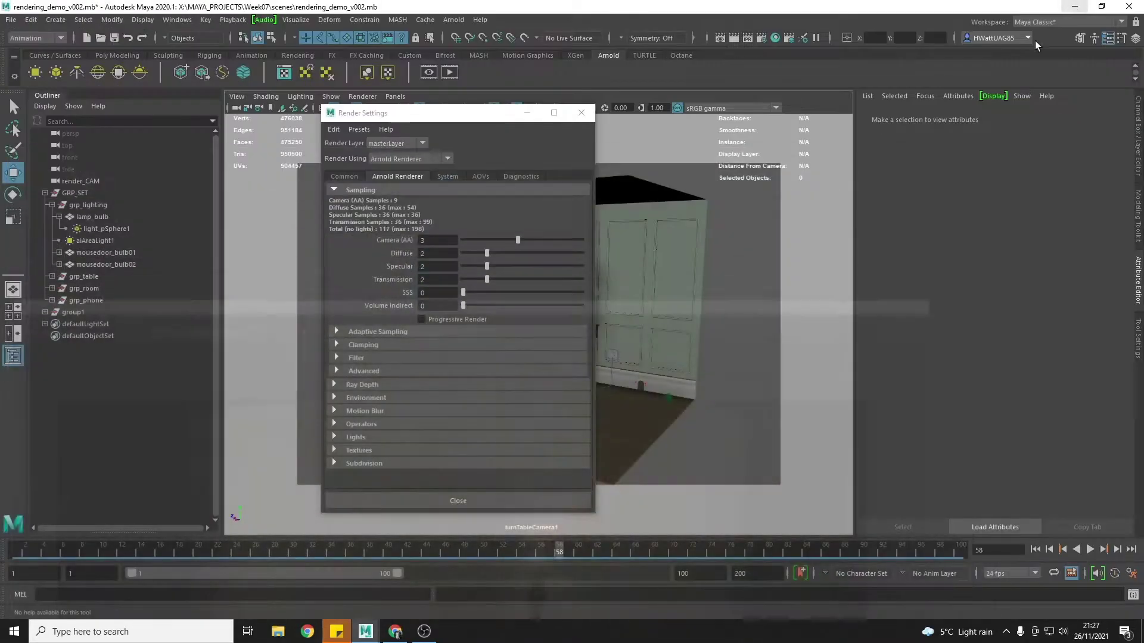
pyautogui.moveTo(475, 131); pyautogui.dragTo(709, 129)
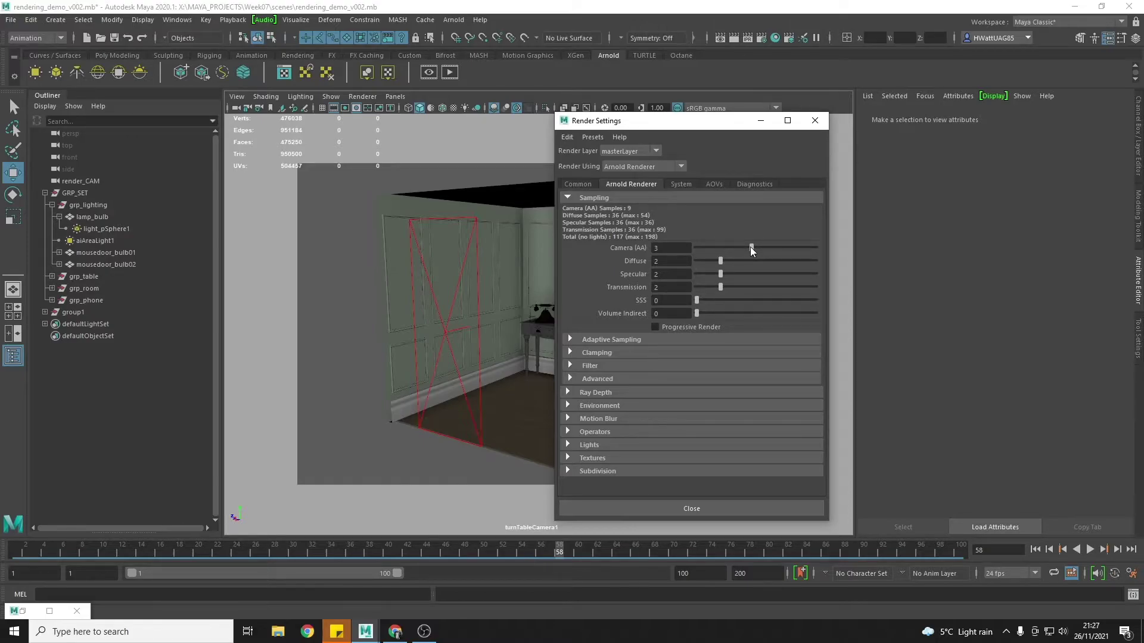
pyautogui.moveTo(755, 247); pyautogui.dragTo(759, 248)
# Render frame 58 at Camera AA 4 and compare it against the 0:28 render in the image history.
pyautogui.click(722, 40)
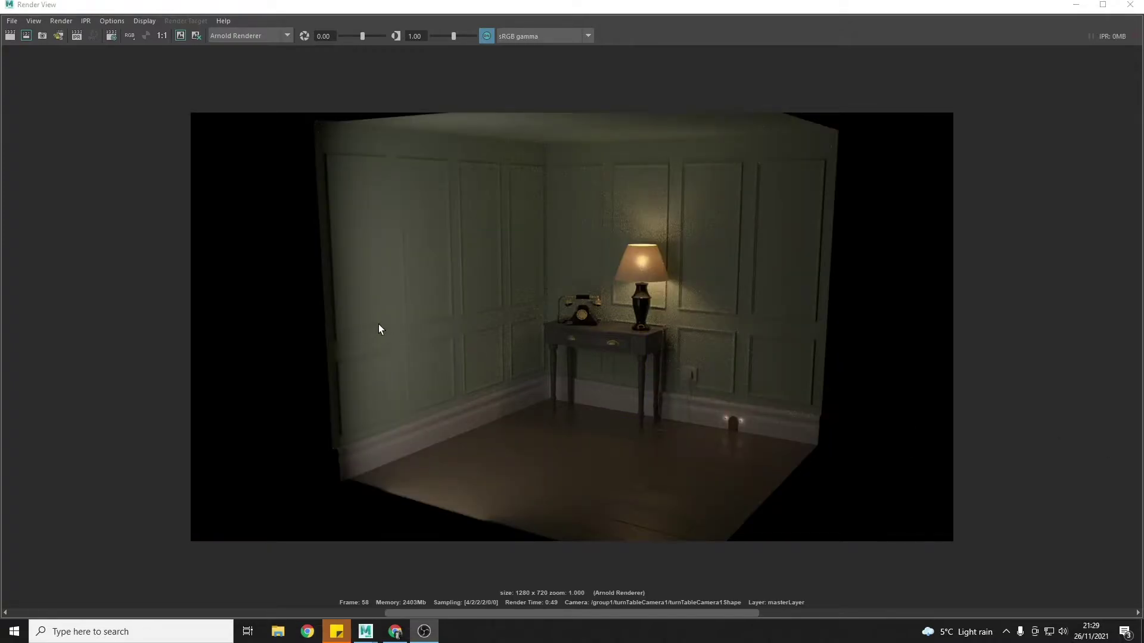
pyautogui.moveTo(469, 612); pyautogui.dragTo(541, 615)
pyautogui.moveTo(348, 614); pyautogui.dragTo(394, 618)
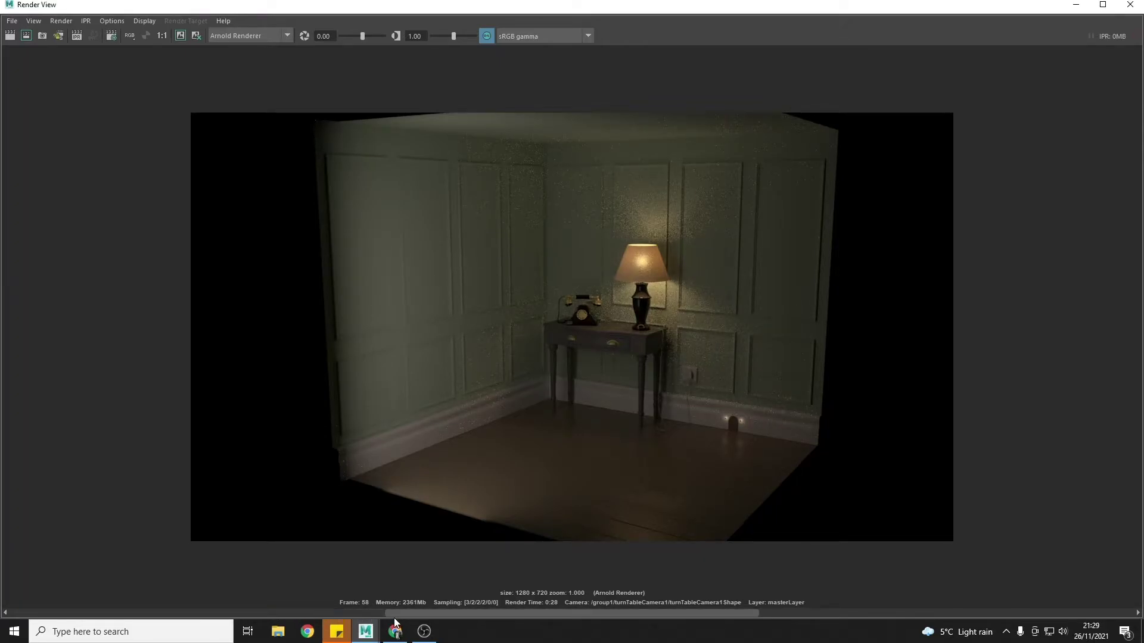
pyautogui.moveTo(502, 613); pyautogui.dragTo(401, 540)
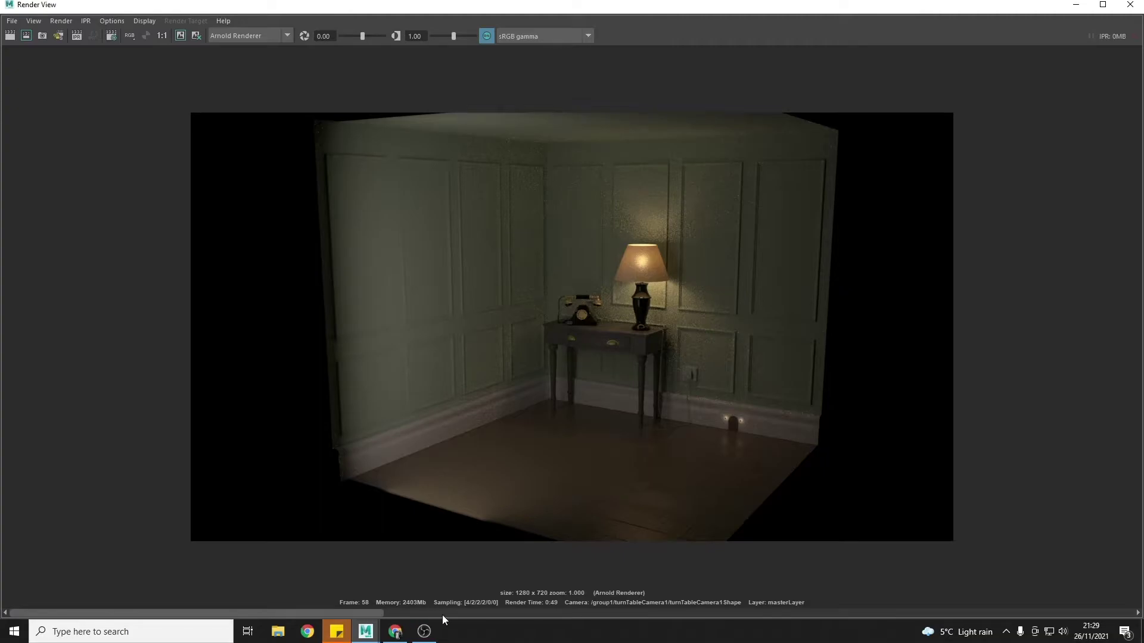
pyautogui.moveTo(536, 613); pyautogui.dragTo(351, 612)
pyautogui.moveTo(502, 611); pyautogui.dragTo(435, 611)
pyautogui.moveTo(514, 613); pyautogui.dragTo(459, 614)
# Set Arnold Diffuse samples to 3 and bring Render View back up.
pyautogui.click(1075, 5)
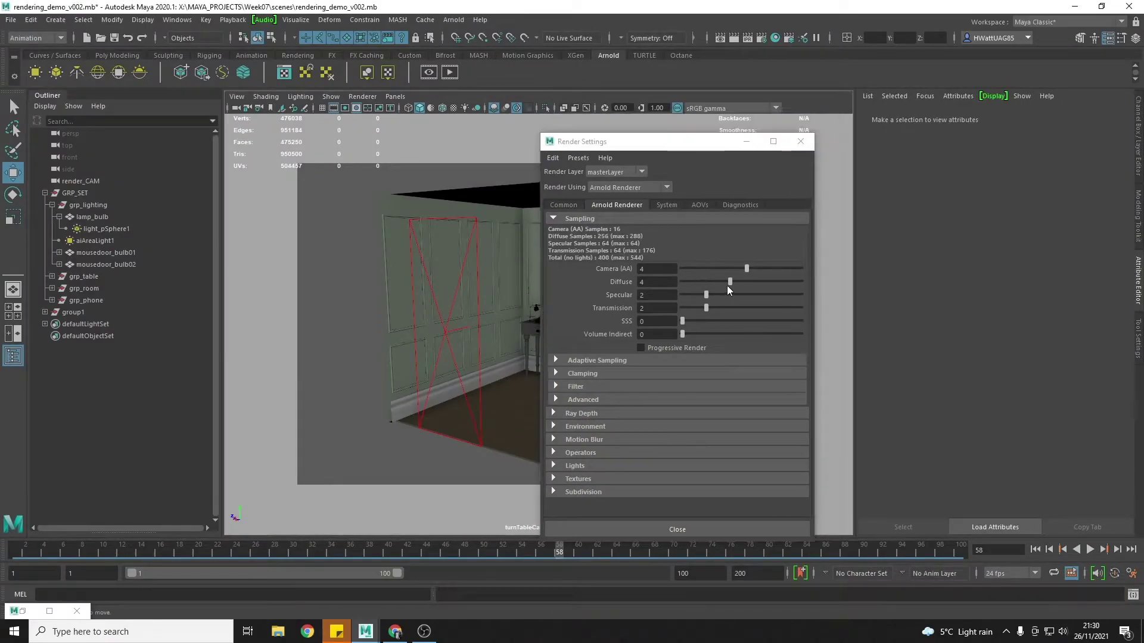
pyautogui.moveTo(729, 280)
pyautogui.mouseDown()
pyautogui.moveTo(703, 283)
pyautogui.moveTo(719, 281)
pyautogui.mouseUp()
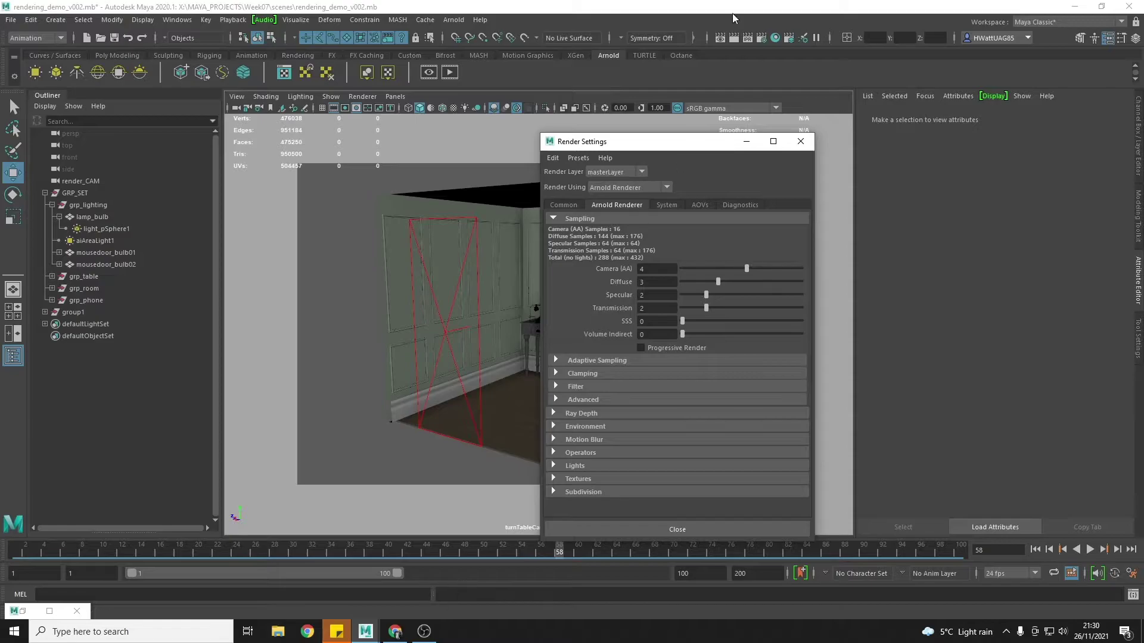
pyautogui.click(717, 38)
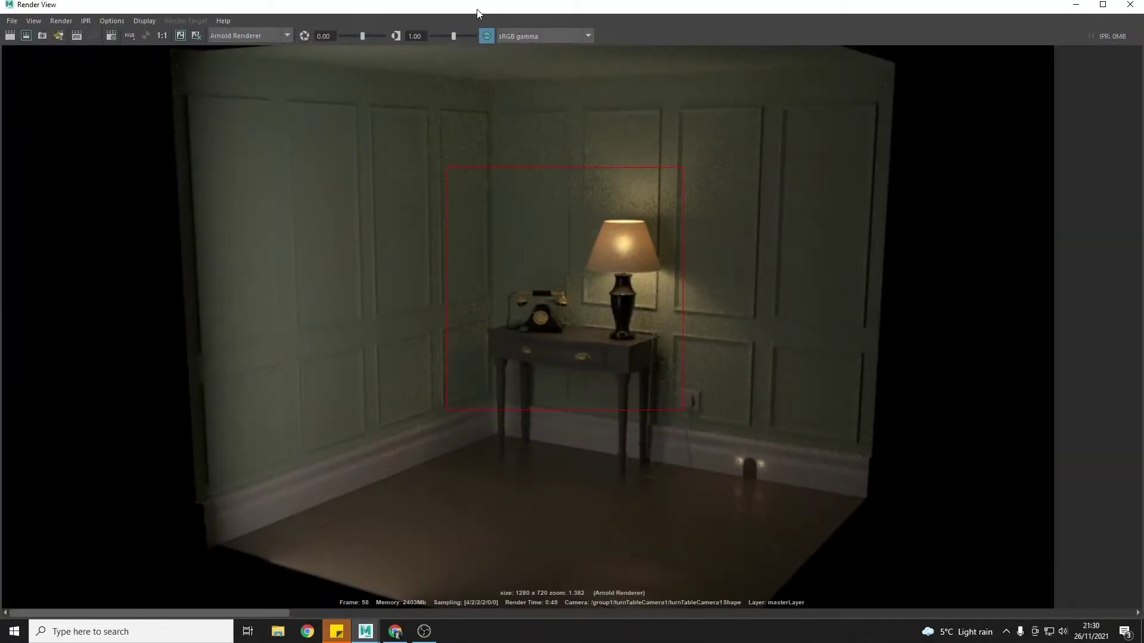
# Region-render the lamp and table area with Diffuse 3 and keep the image.
pyautogui.moveTo(476, 12); pyautogui.dragTo(477, 13)
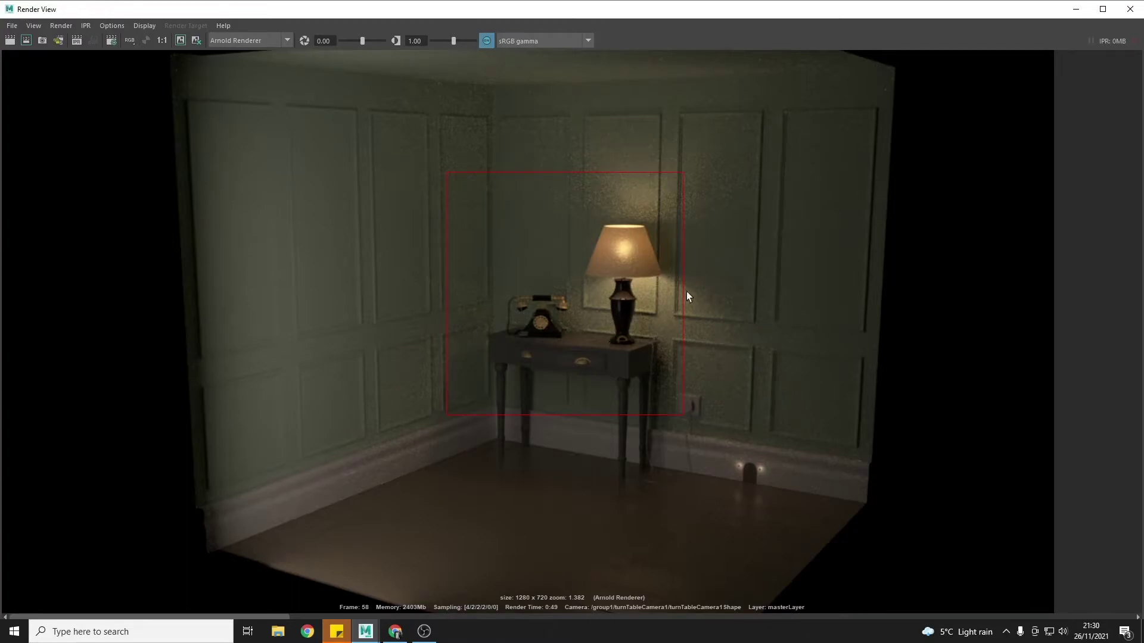
pyautogui.moveTo(700, 166); pyautogui.dragTo(450, 428)
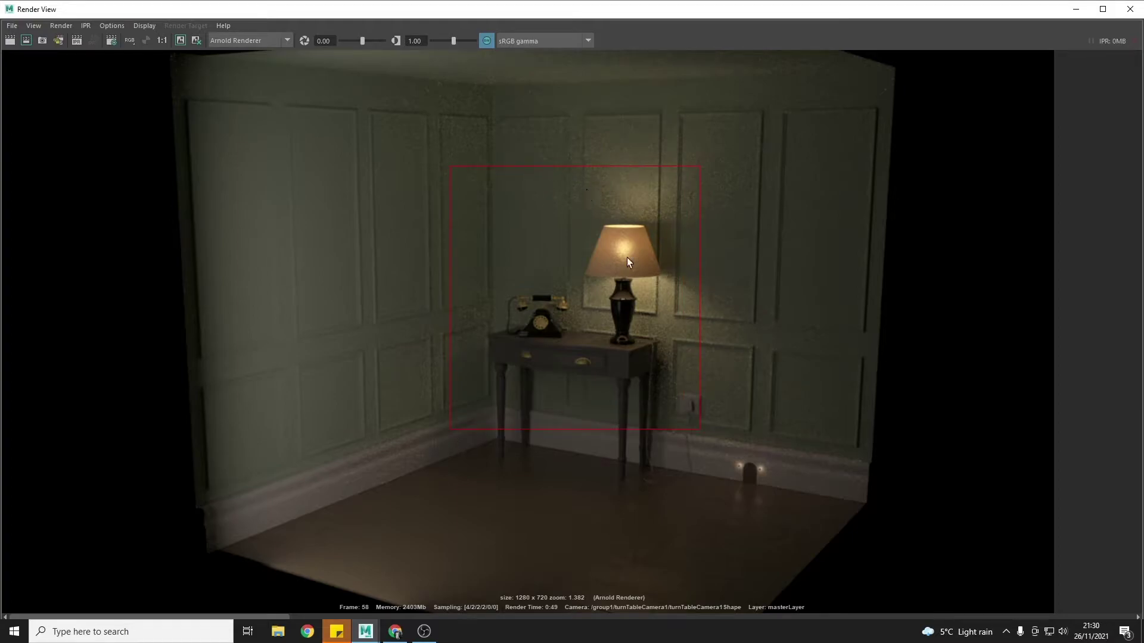
pyautogui.click(27, 41)
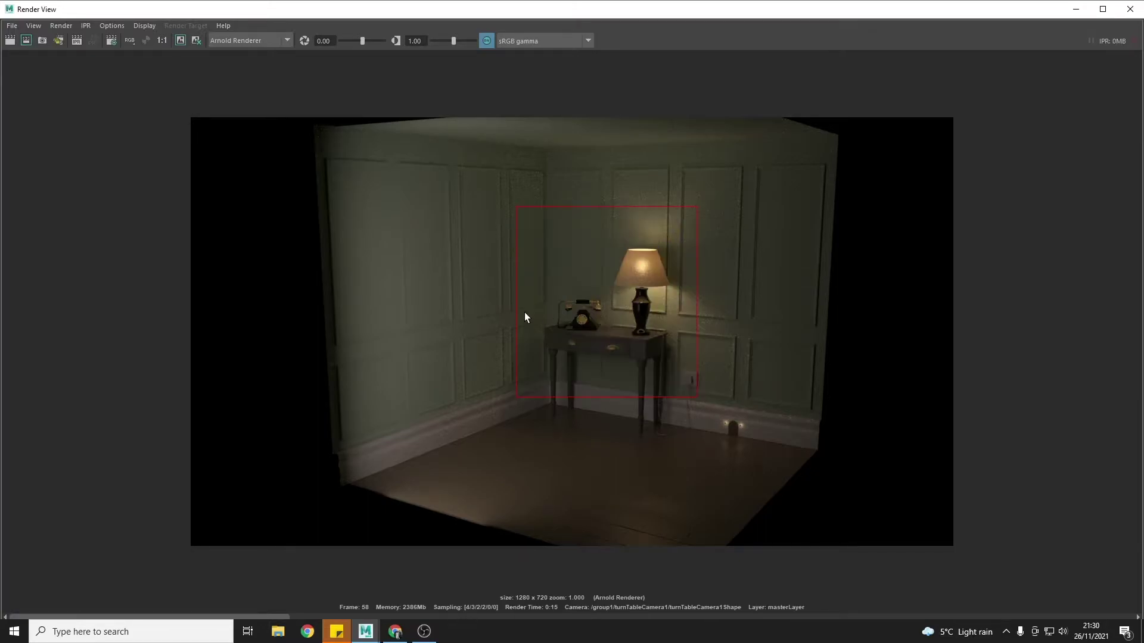
pyautogui.scroll(4, 657, 294)
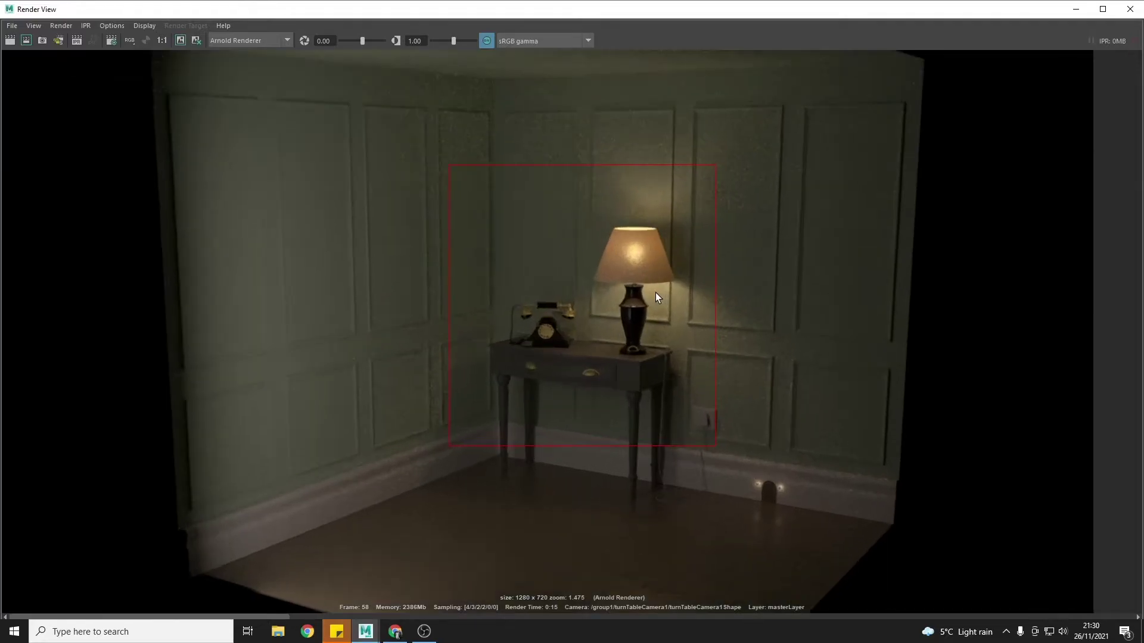
pyautogui.click(179, 40)
# Maximize Render View and browse the history to compare the 0:15 render with the 0:49 one.
pyautogui.click(1103, 9)
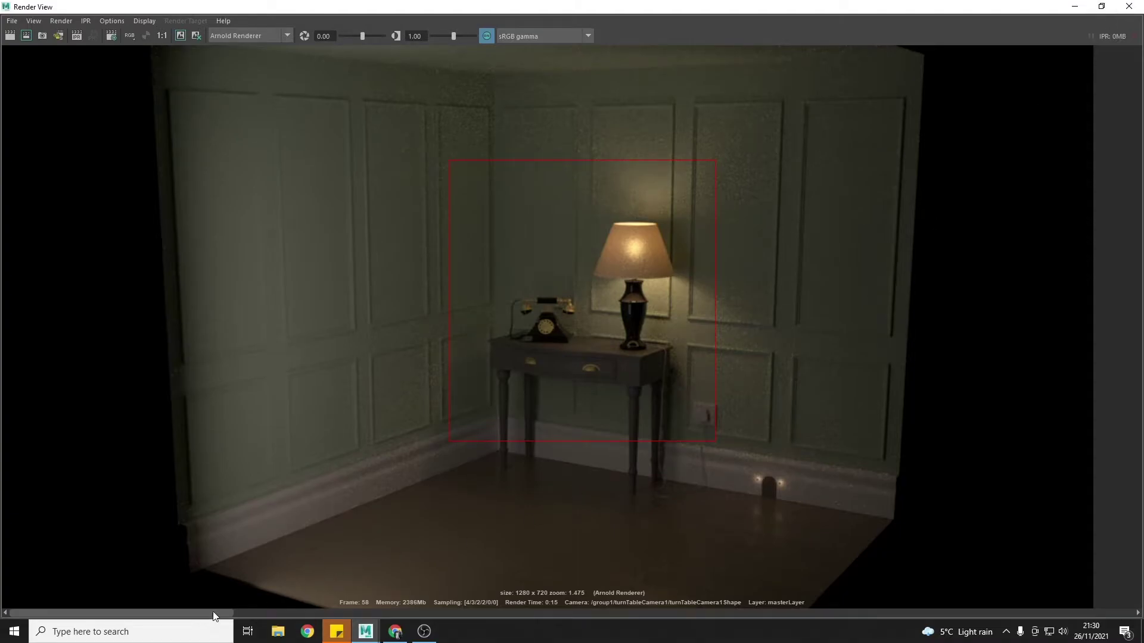
pyautogui.click(290, 613)
pyautogui.moveTo(355, 616)
pyautogui.mouseDown()
pyautogui.moveTo(245, 612)
pyautogui.moveTo(364, 615)
pyautogui.mouseUp()
pyautogui.click(552, 612)
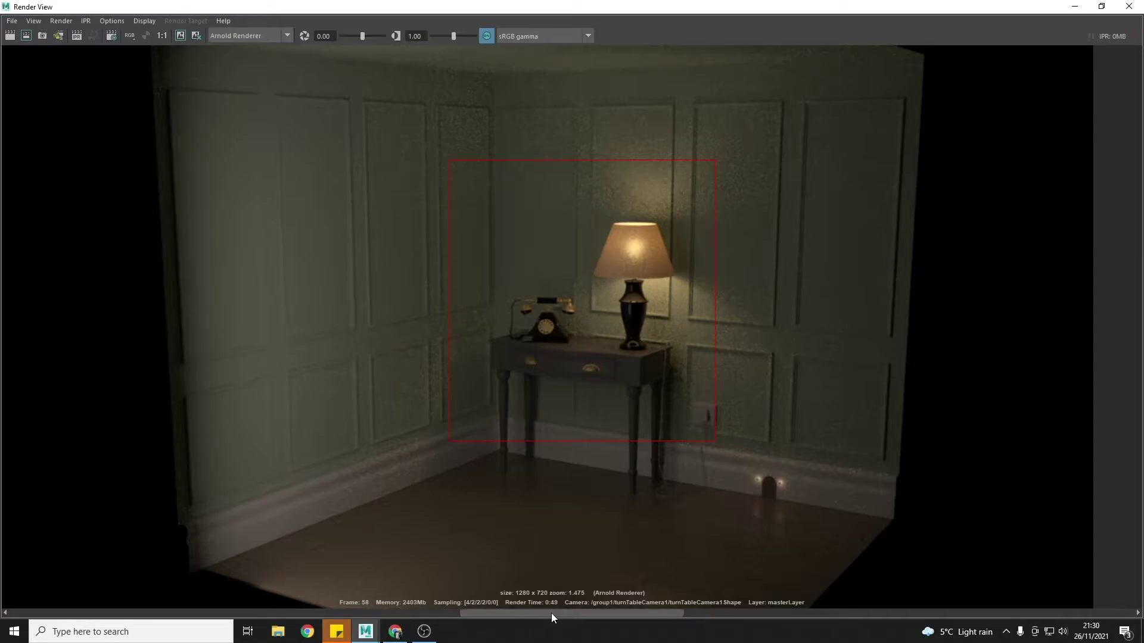
pyautogui.click(401, 610)
pyautogui.moveTo(315, 615); pyautogui.dragTo(520, 586)
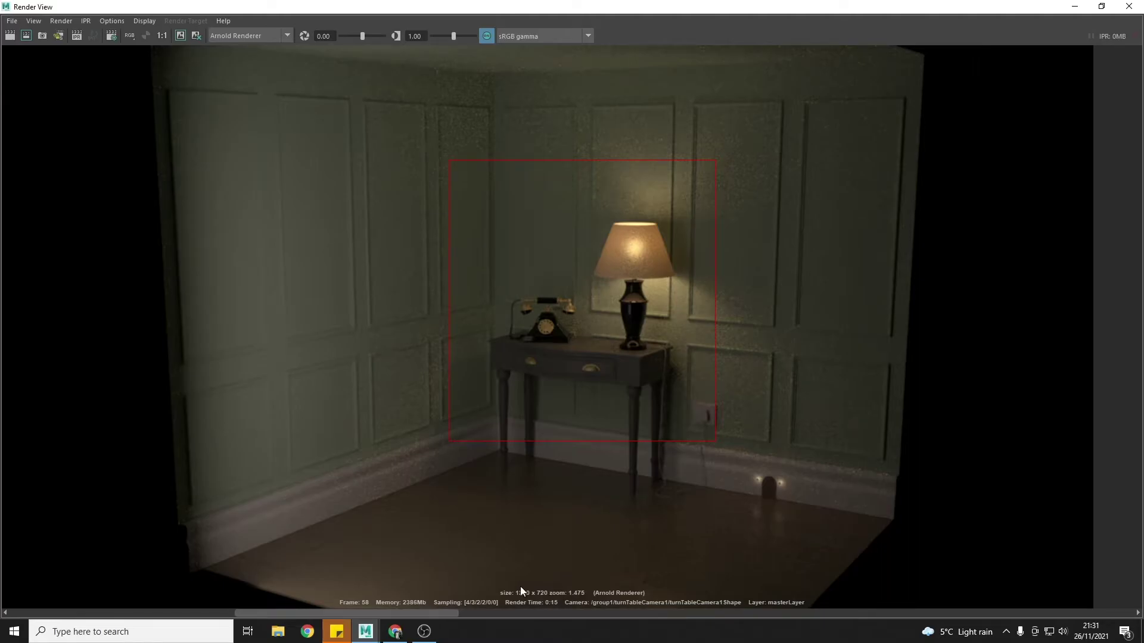
# Set Arnold Diffuse samples to 4 and return to Render View to re-render.
pyautogui.click(1074, 6)
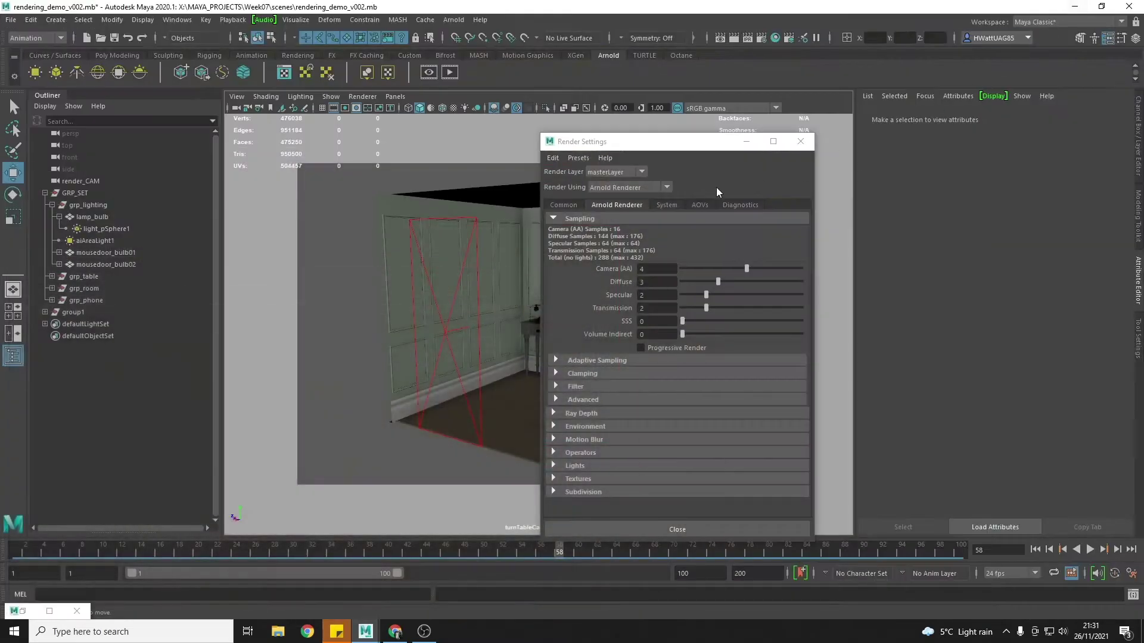
pyautogui.click(717, 282)
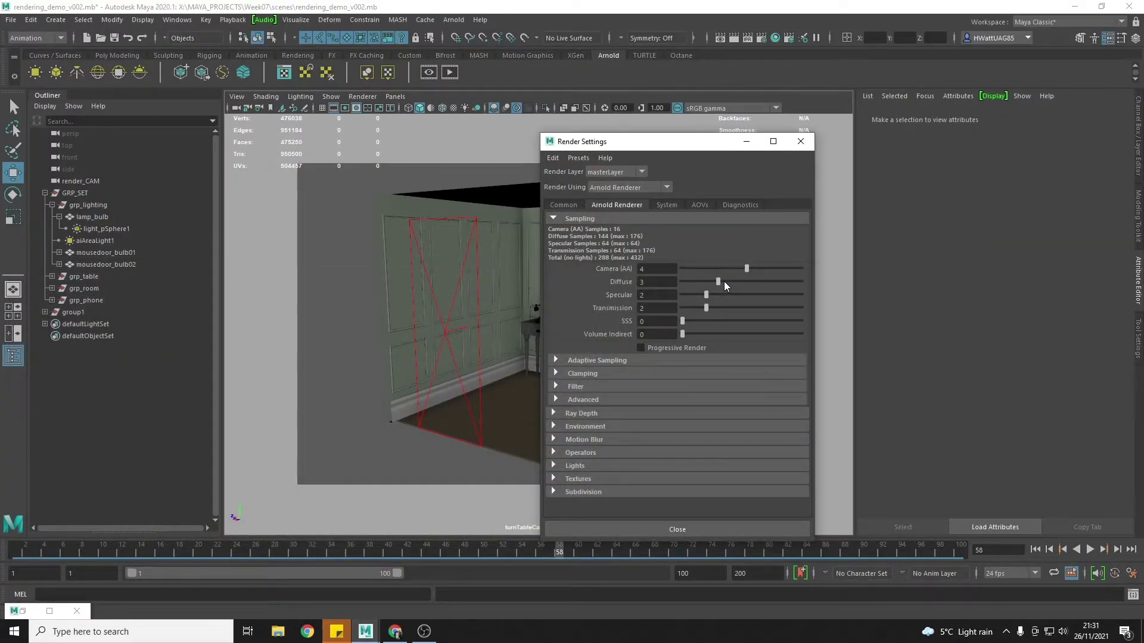
pyautogui.click(723, 281)
pyautogui.click(719, 37)
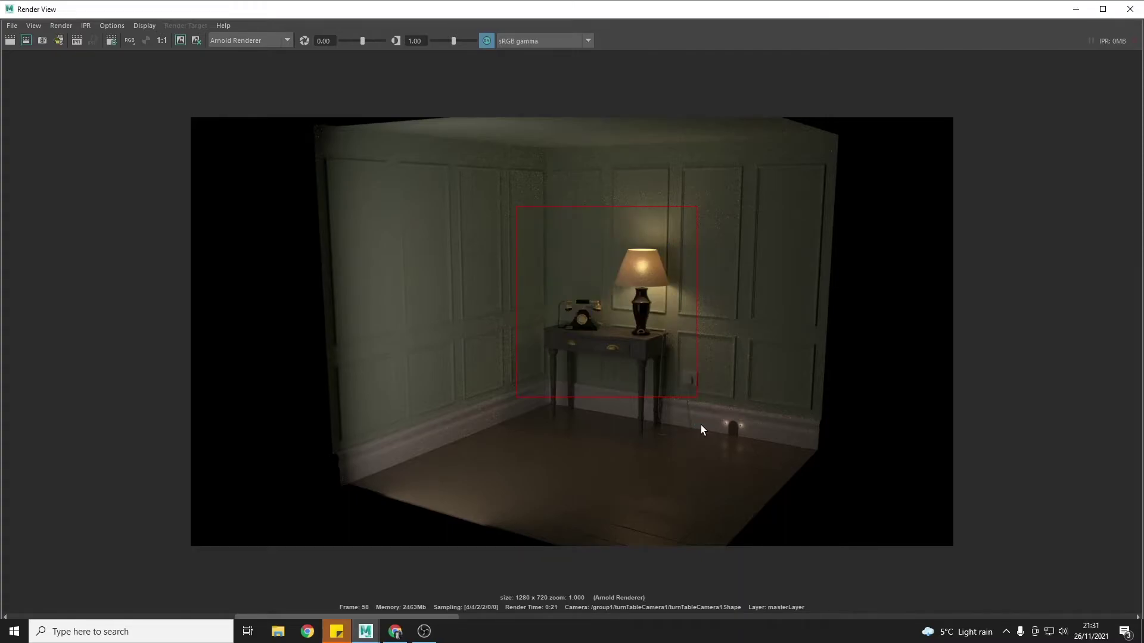
# Keep the Diffuse 4 render and flip between stored renders to compare noise against Diffuse 3.
pyautogui.scroll(5, 617, 381)
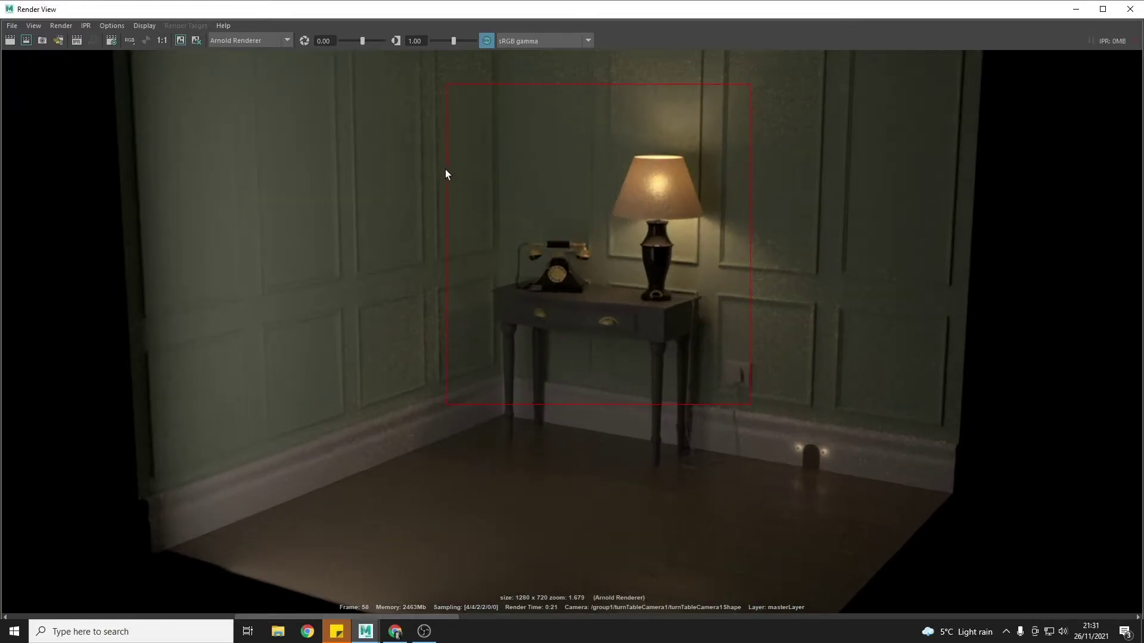
pyautogui.click(180, 40)
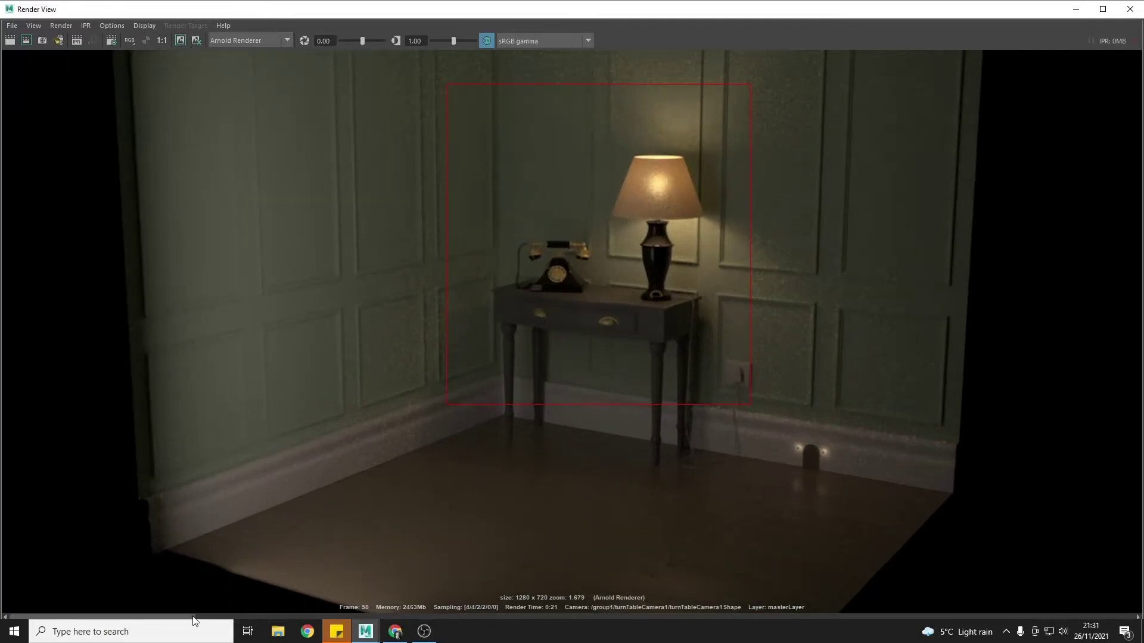
pyautogui.click(282, 617)
pyautogui.click(477, 618)
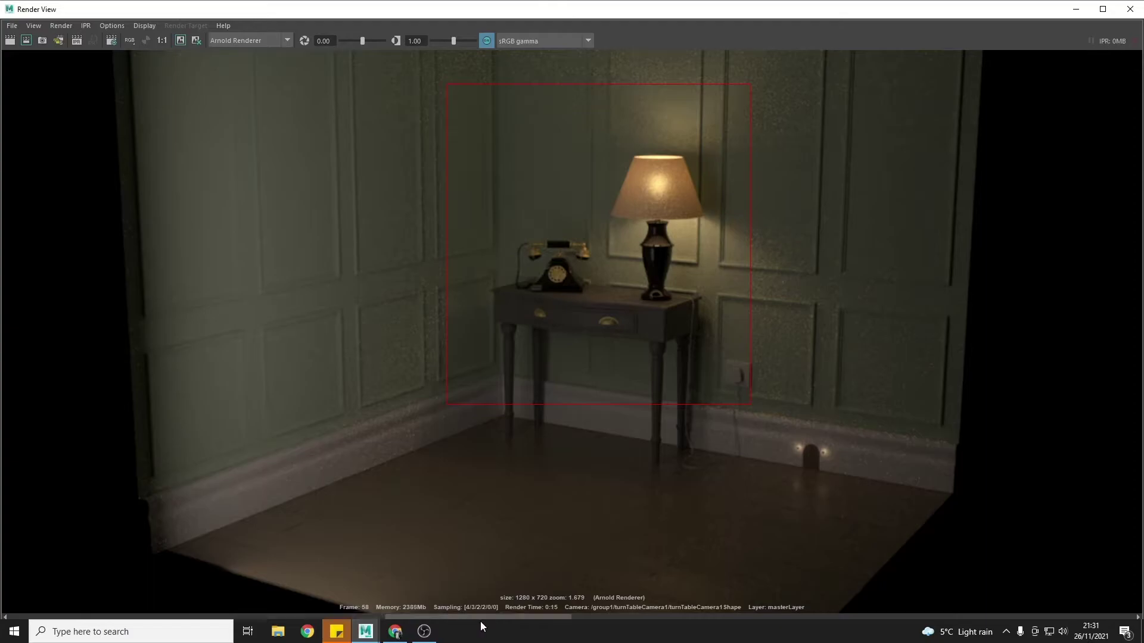
pyautogui.click(360, 618)
pyautogui.click(484, 617)
pyautogui.click(482, 617)
pyautogui.click(489, 616)
pyautogui.click(392, 617)
pyautogui.click(476, 617)
pyautogui.click(402, 617)
pyautogui.click(484, 616)
pyautogui.click(411, 617)
pyautogui.click(484, 617)
pyautogui.click(427, 617)
pyautogui.click(490, 615)
pyautogui.click(417, 615)
pyautogui.click(484, 615)
pyautogui.click(419, 615)
pyautogui.click(486, 615)
pyautogui.click(417, 616)
pyautogui.click(484, 616)
pyautogui.click(406, 615)
pyautogui.click(484, 615)
pyautogui.click(431, 615)
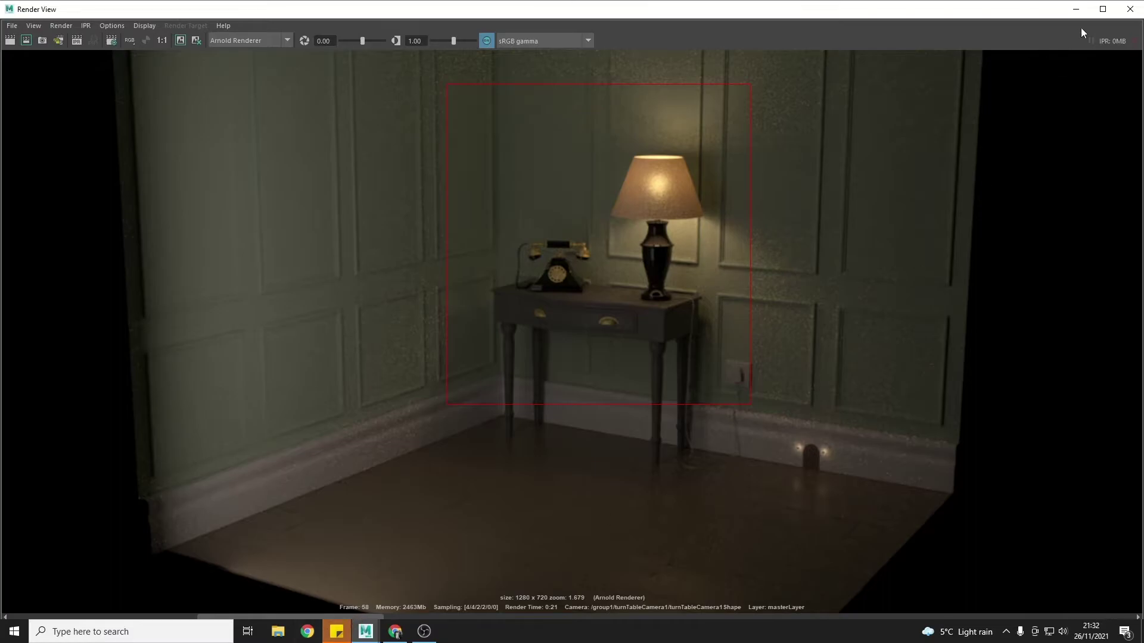
# Maximize Render View, compare the stored renders again, then return to Render Settings.
pyautogui.press('super+Up')
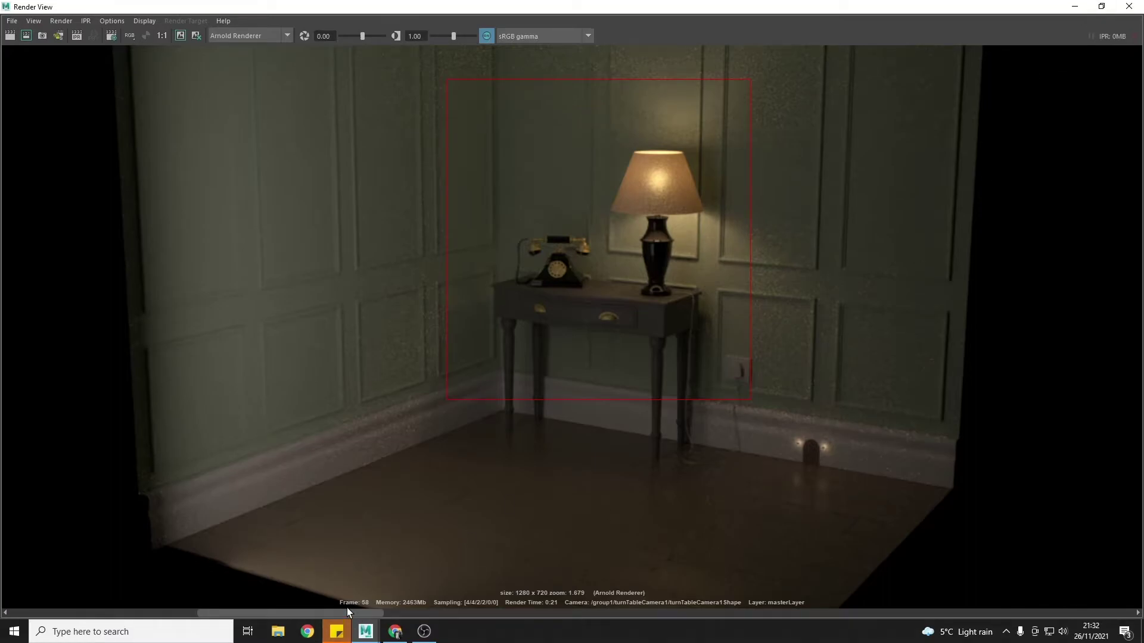
pyautogui.click(444, 613)
pyautogui.click(380, 614)
pyautogui.click(487, 615)
pyautogui.click(384, 613)
pyautogui.click(450, 613)
pyautogui.click(384, 613)
pyautogui.click(461, 614)
pyautogui.click(382, 614)
pyautogui.click(1075, 6)
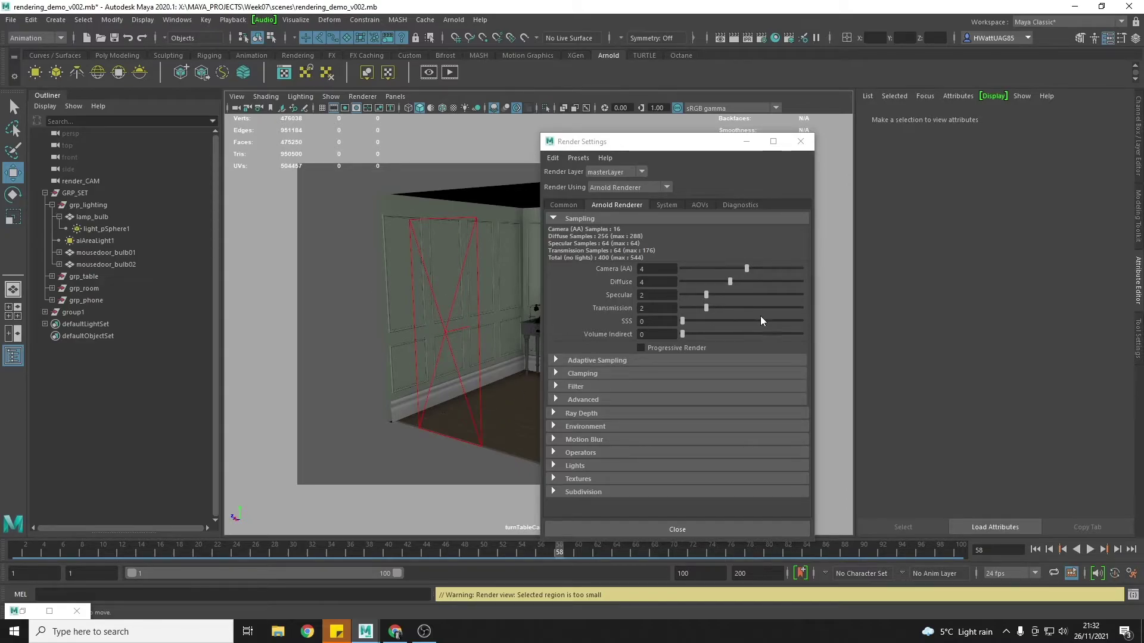
# Set the Arnold Diffuse samples to 5 in Render Settings.
pyautogui.click(729, 281)
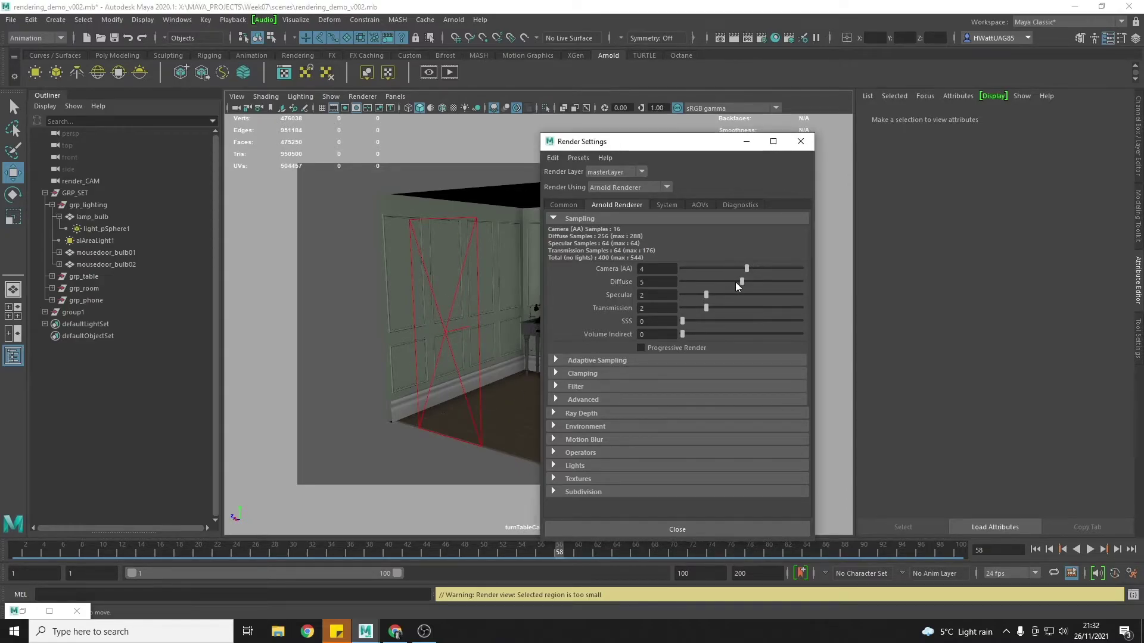
pyautogui.doubleClick(657, 281)
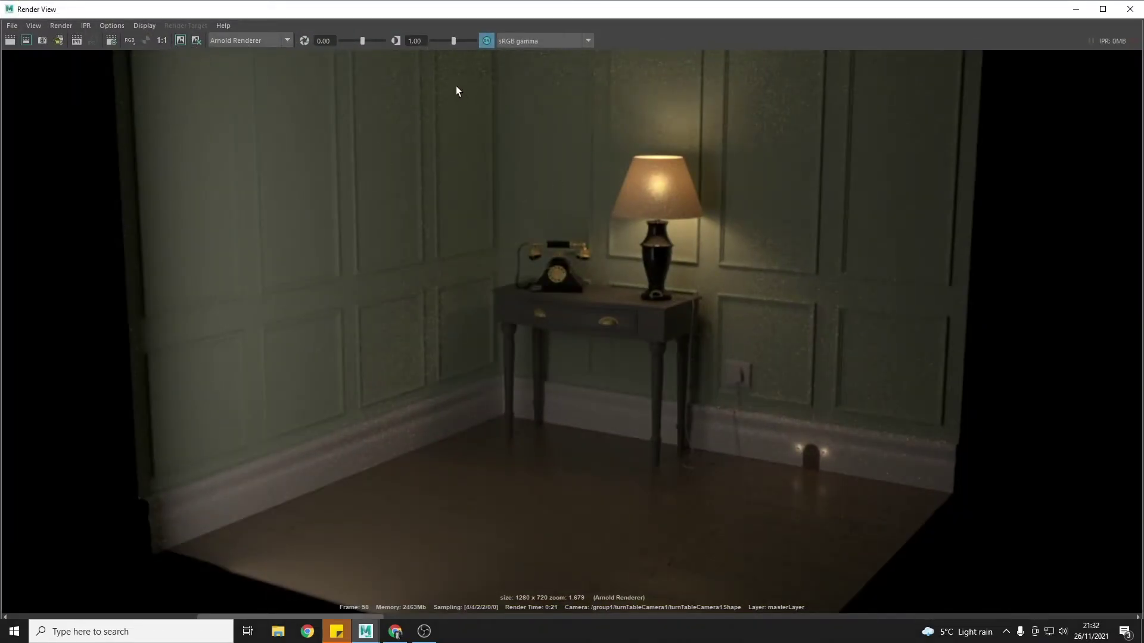
# Region-render the lamp and table at Diffuse 5 (0:28), zoom in to inspect, then return to settings.
pyautogui.moveTo(564, 173); pyautogui.dragTo(756, 392)
pyautogui.click(26, 41)
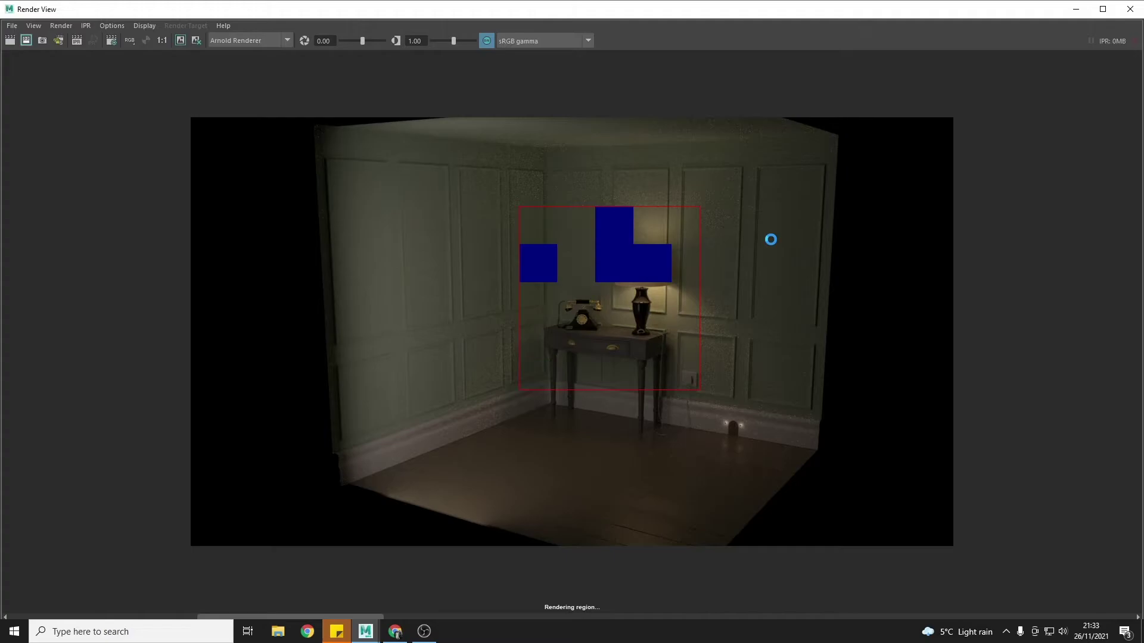
pyautogui.scroll(2, 720, 302)
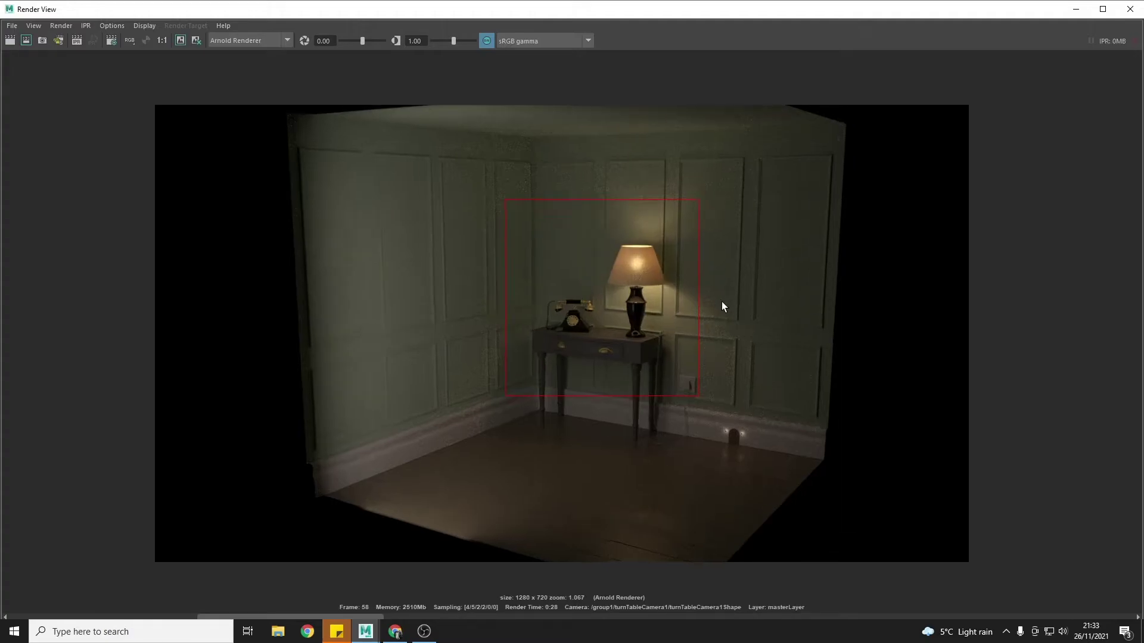
pyautogui.scroll(6, 724, 315)
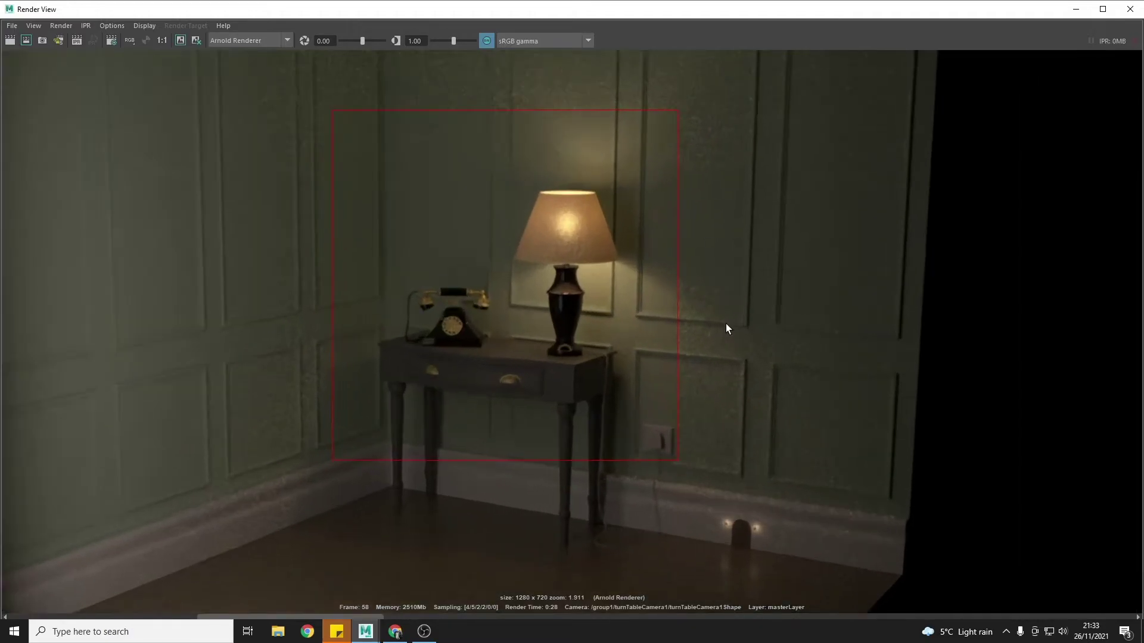
pyautogui.keyDown('alt'); pyautogui.moveTo(720, 345); pyautogui.dragTo(762, 351, button='middle'); pyautogui.keyUp('alt')
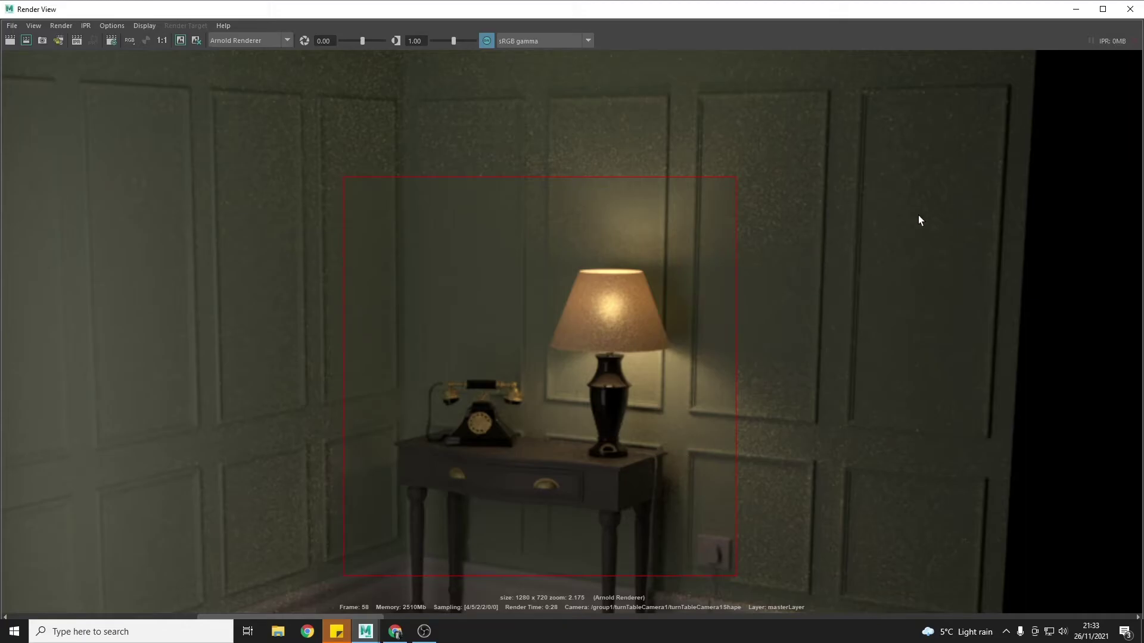
pyautogui.click(1078, 14)
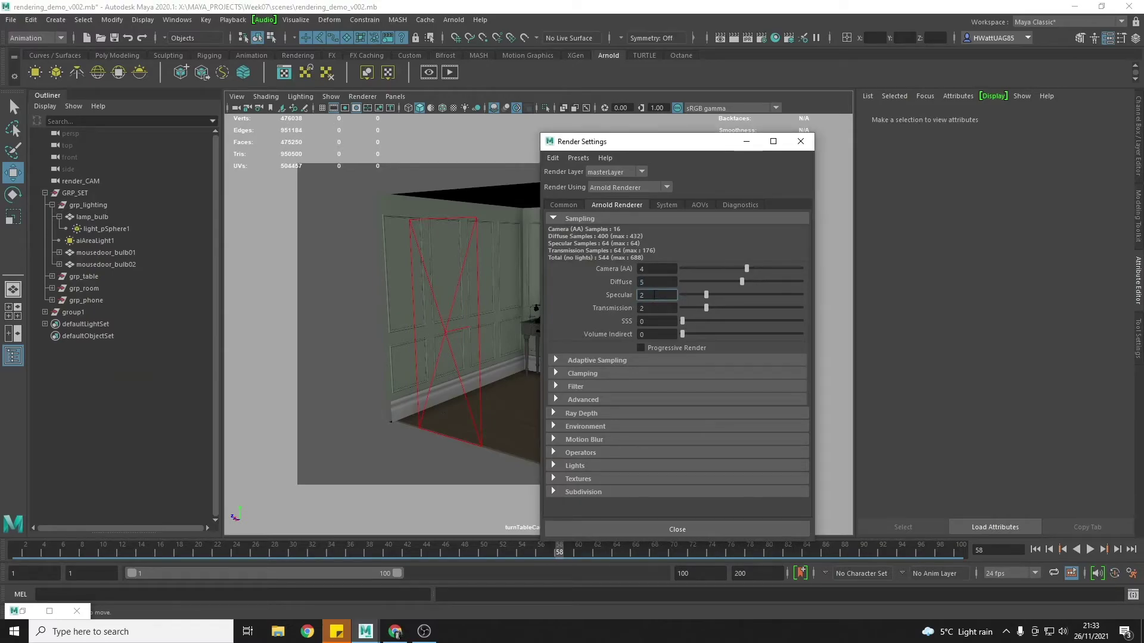
# Bump Arnold Specular samples to 3 and re-render the lamp and table region (0:32).
pyautogui.click(722, 39)
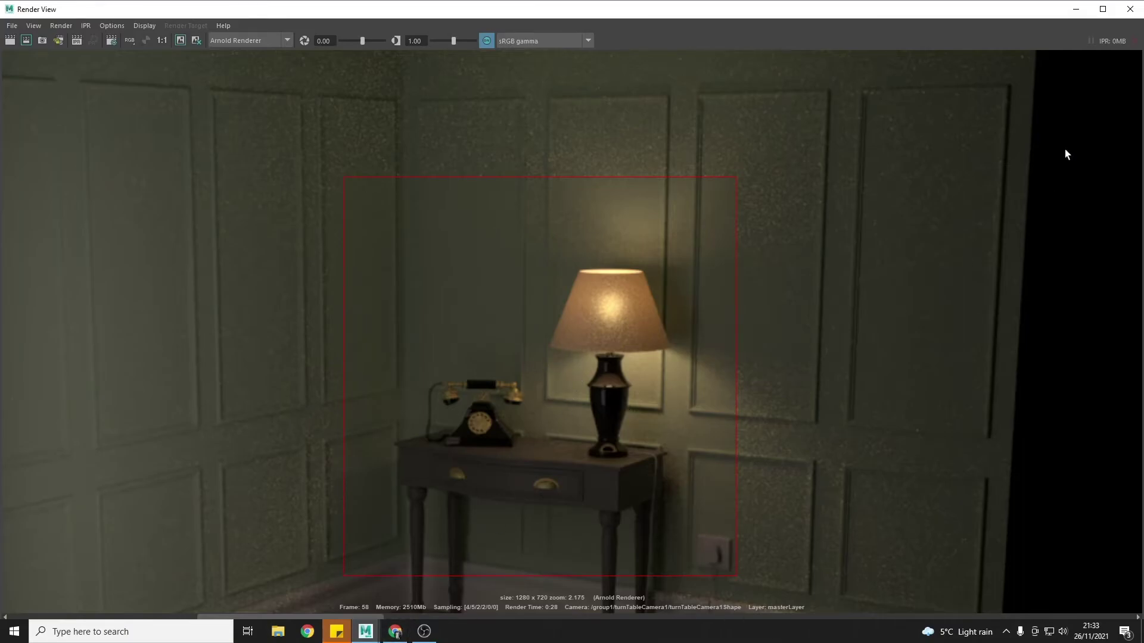
pyautogui.click(1075, 10)
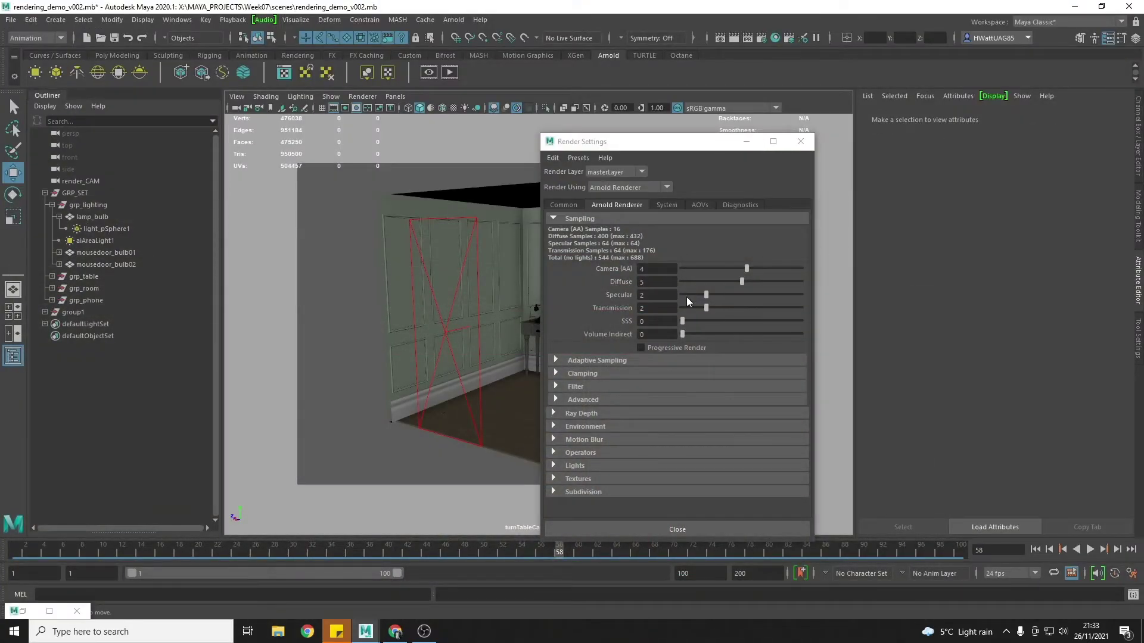
pyautogui.moveTo(705, 295); pyautogui.dragTo(717, 297)
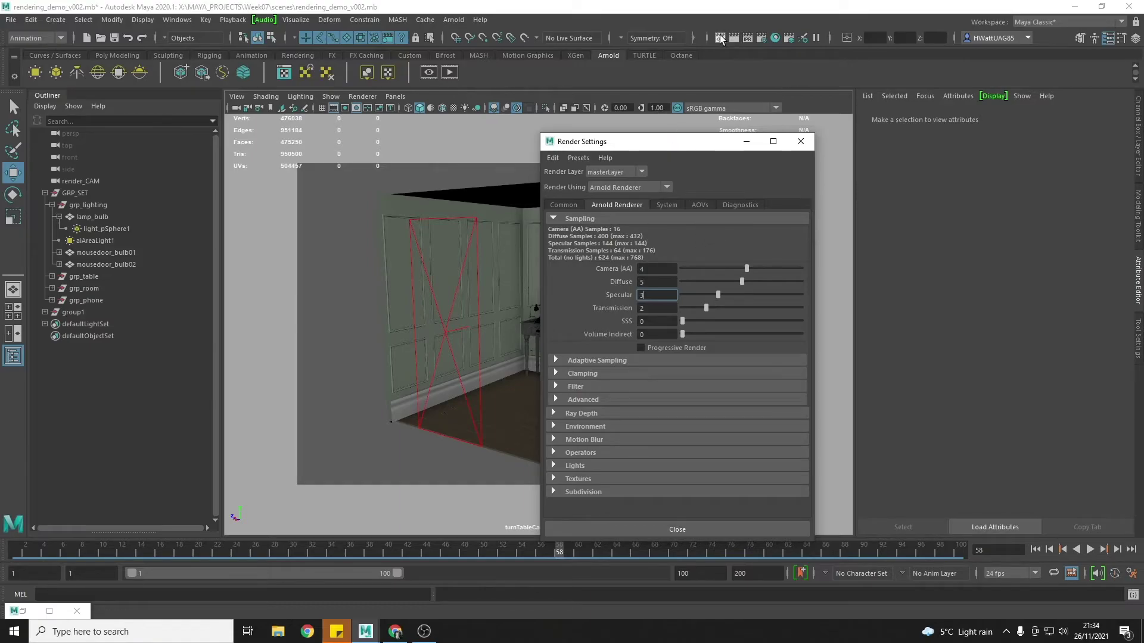
pyautogui.click(22, 611)
pyautogui.click(24, 40)
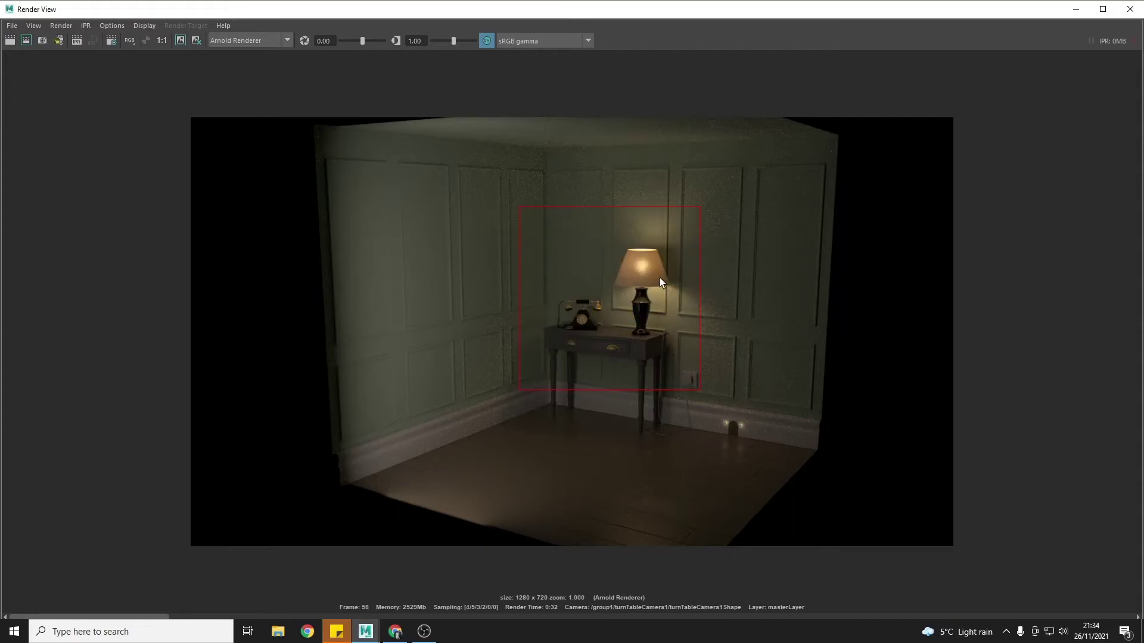
# Keep the Specular 3 render, compare it with the Diffuse 5 render, then set Specular samples to 4.
pyautogui.scroll(5, 634, 358)
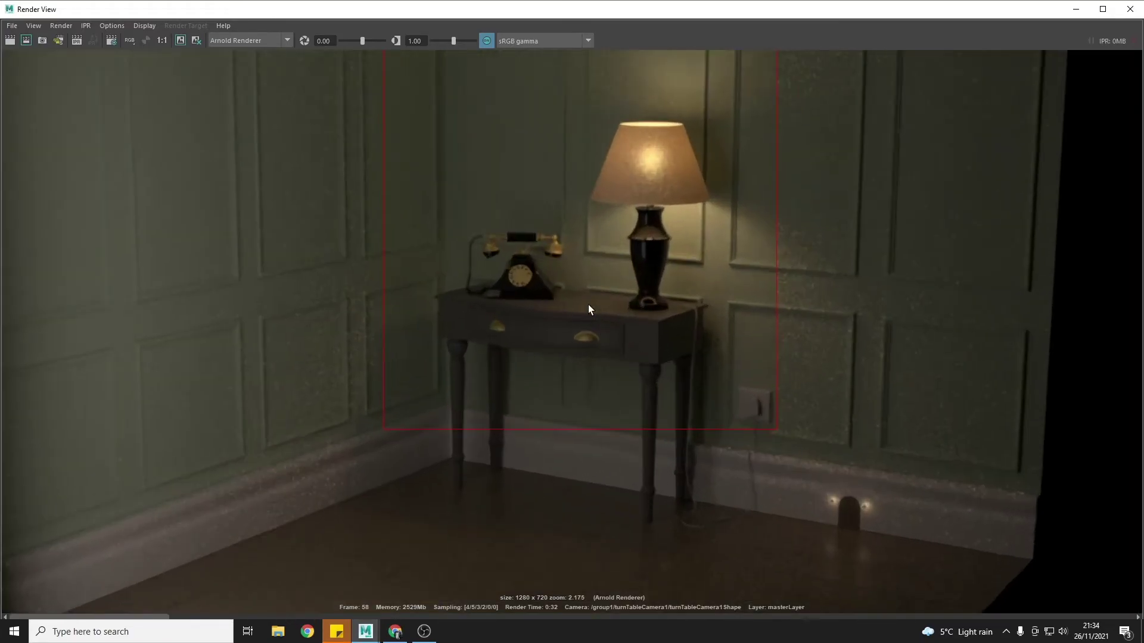
pyautogui.click(181, 40)
pyautogui.click(215, 617)
pyautogui.click(307, 617)
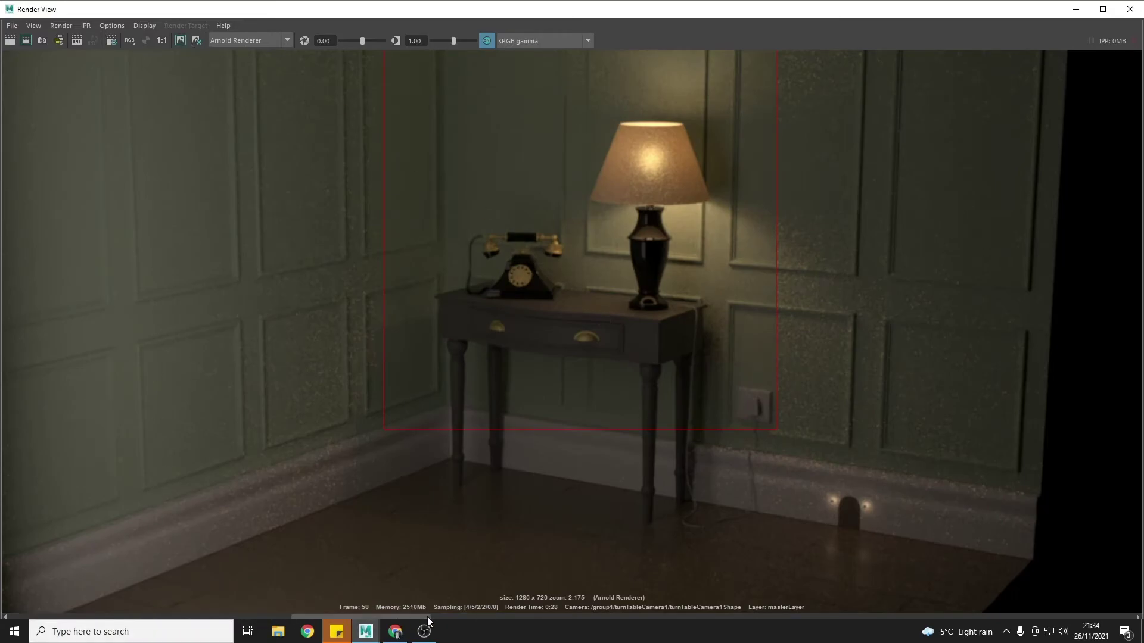
pyautogui.moveTo(367, 609)
pyautogui.mouseDown()
pyautogui.moveTo(337, 605)
pyautogui.moveTo(360, 604)
pyautogui.mouseUp()
pyautogui.moveTo(292, 614); pyautogui.dragTo(638, 542)
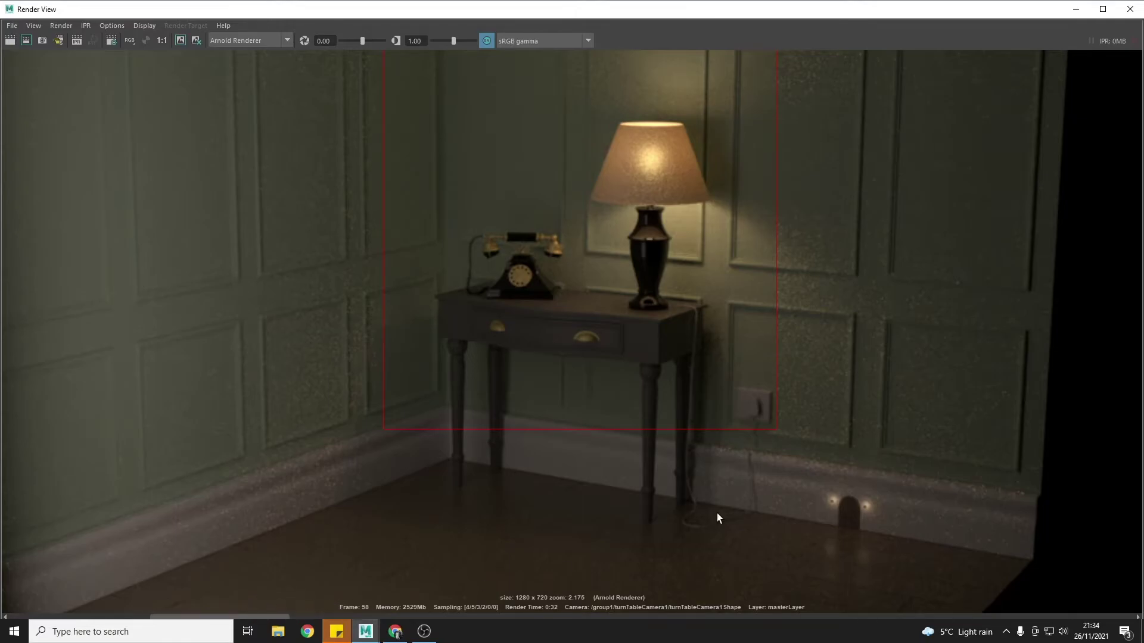
pyautogui.click(1076, 9)
pyautogui.click(717, 294)
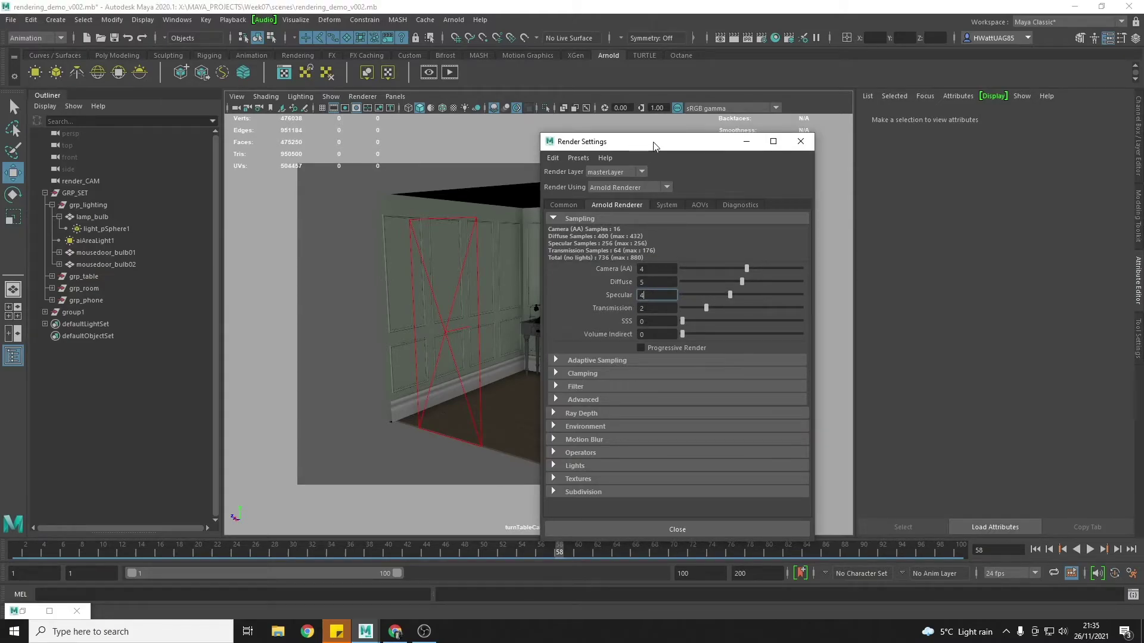
# Render the full frame at Transmission 3, then re-render the marked lamp and telephone area (0:39).
pyautogui.moveTo(652, 142); pyautogui.dragTo(783, 127)
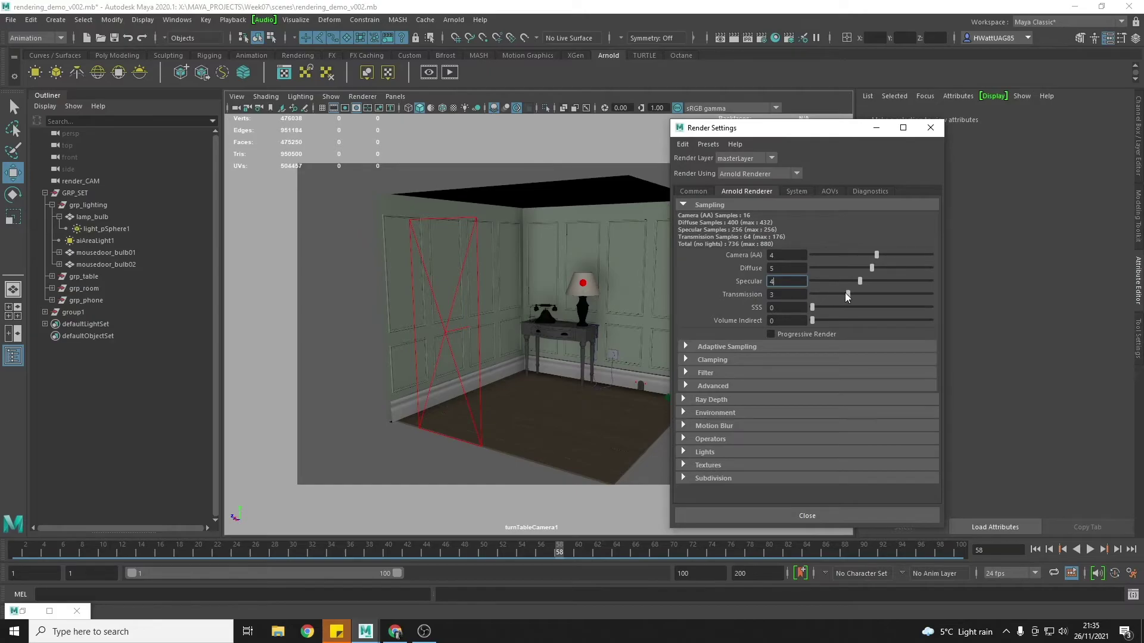
pyautogui.click(720, 38)
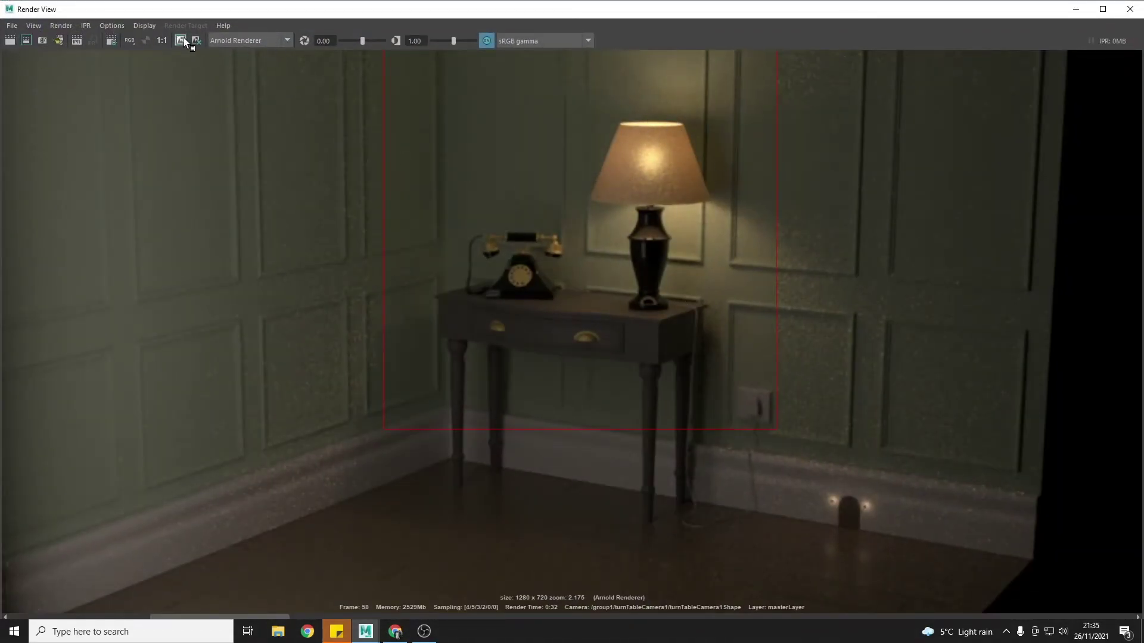
pyautogui.click(26, 41)
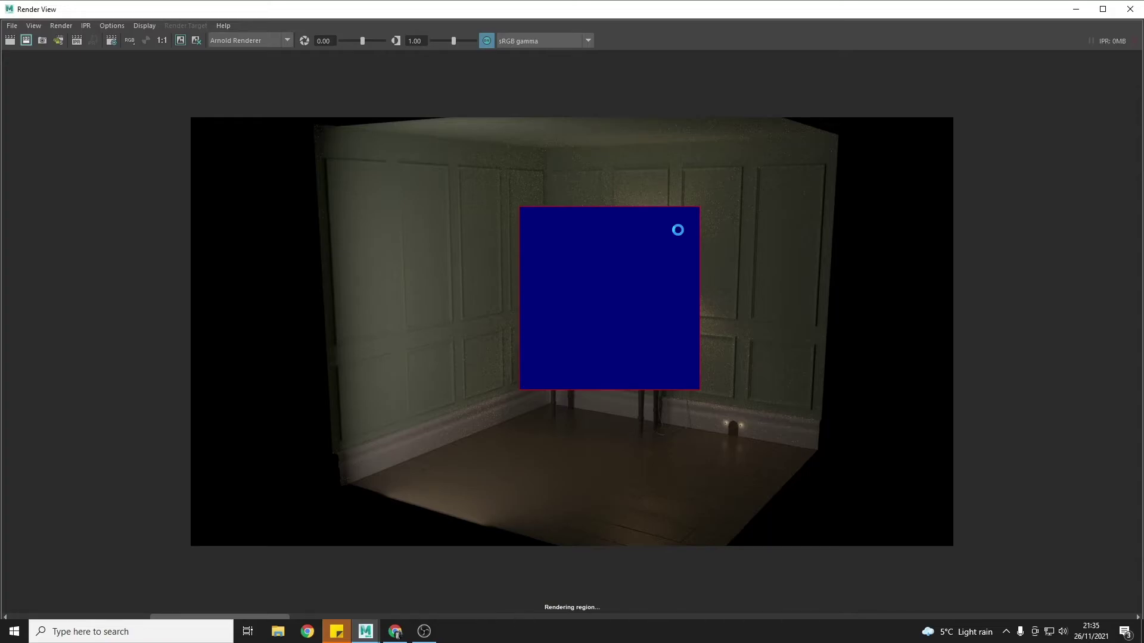
# Compare the new render against the stored earlier renders up close, then return to the Arnold sampling settings.
pyautogui.click(253, 619)
pyautogui.click(319, 616)
pyautogui.click(284, 618)
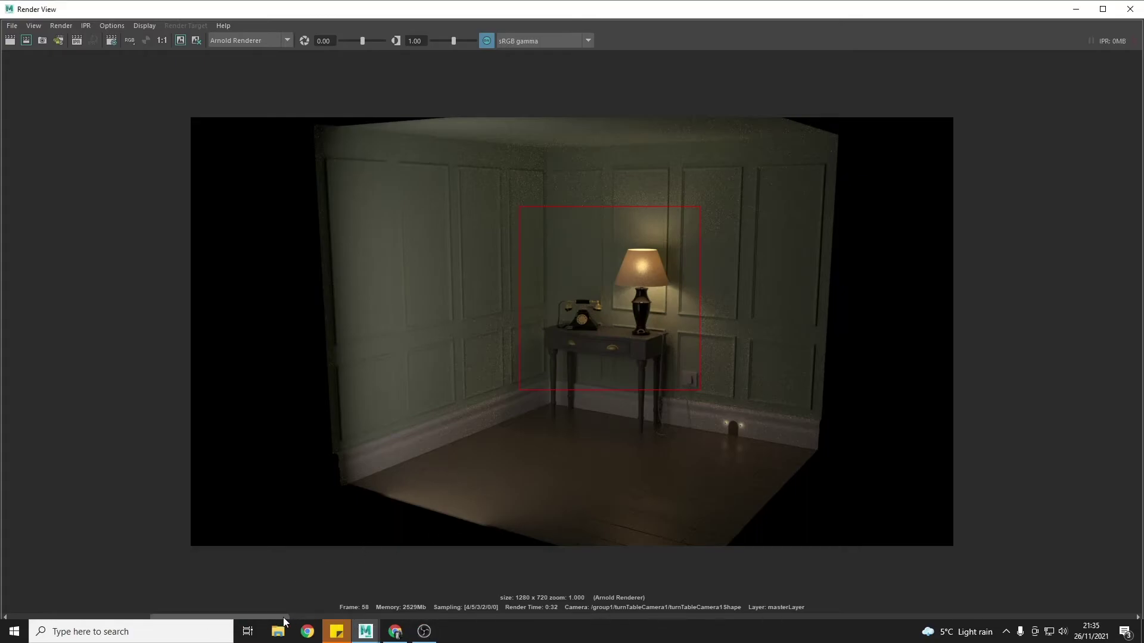
pyautogui.click(356, 616)
pyautogui.click(294, 614)
pyautogui.keyDown('alt'); pyautogui.moveTo(557, 378); pyautogui.dragTo(600, 340, button='right'); pyautogui.keyUp('alt')
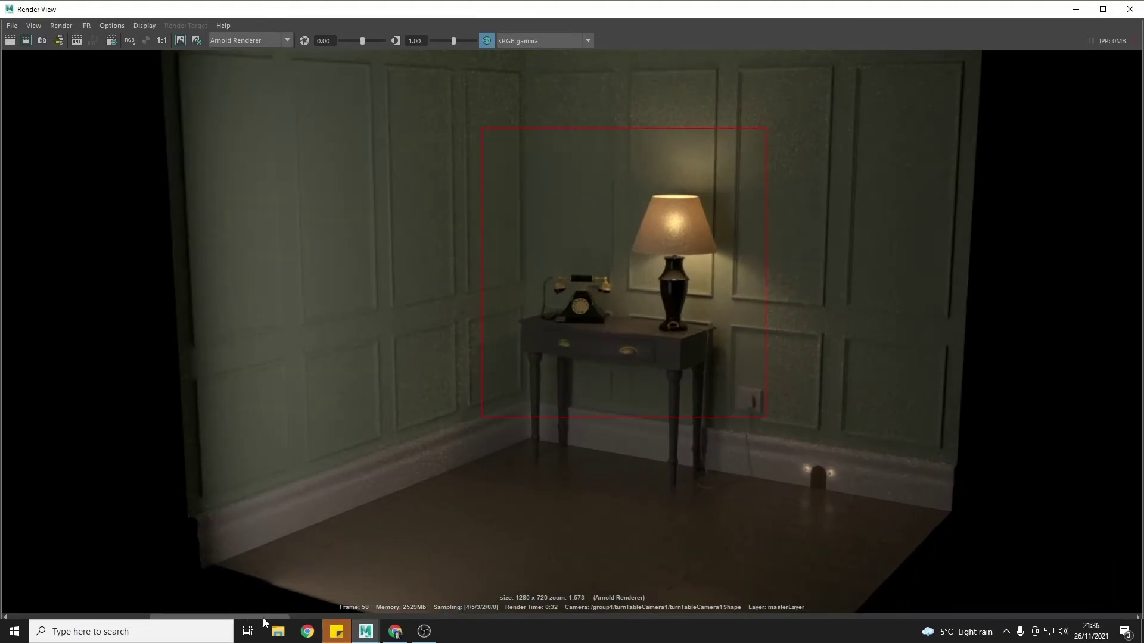
pyautogui.moveTo(265, 615); pyautogui.dragTo(175, 592)
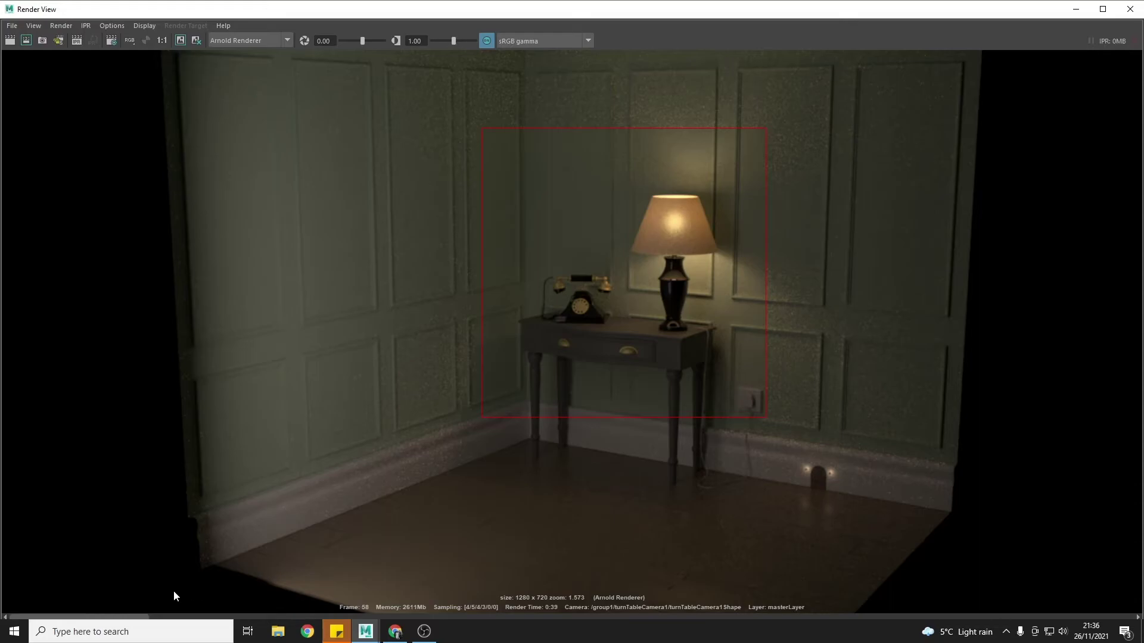
pyautogui.moveTo(255, 595); pyautogui.dragTo(151, 595)
pyautogui.moveTo(79, 597); pyautogui.dragTo(150, 598)
pyautogui.click(1075, 10)
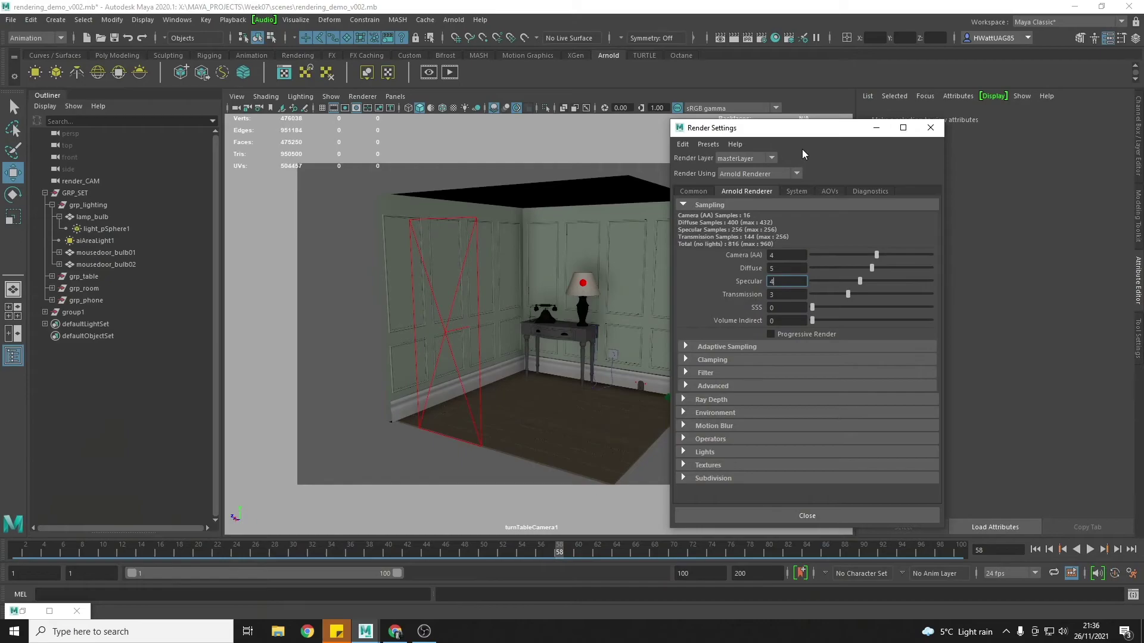
# Set Transmission samples to 4 with Camera AA 5 and render the full frame (5:14).
pyautogui.moveTo(804, 136); pyautogui.dragTo(750, 137)
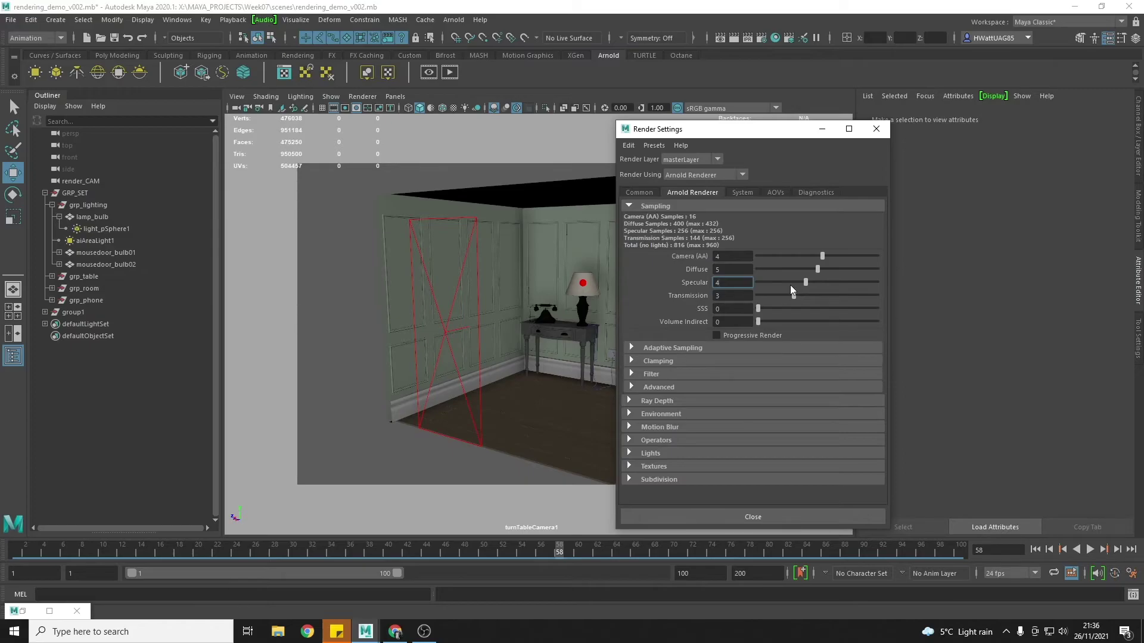
pyautogui.moveTo(795, 293); pyautogui.dragTo(831, 254)
pyautogui.click(717, 38)
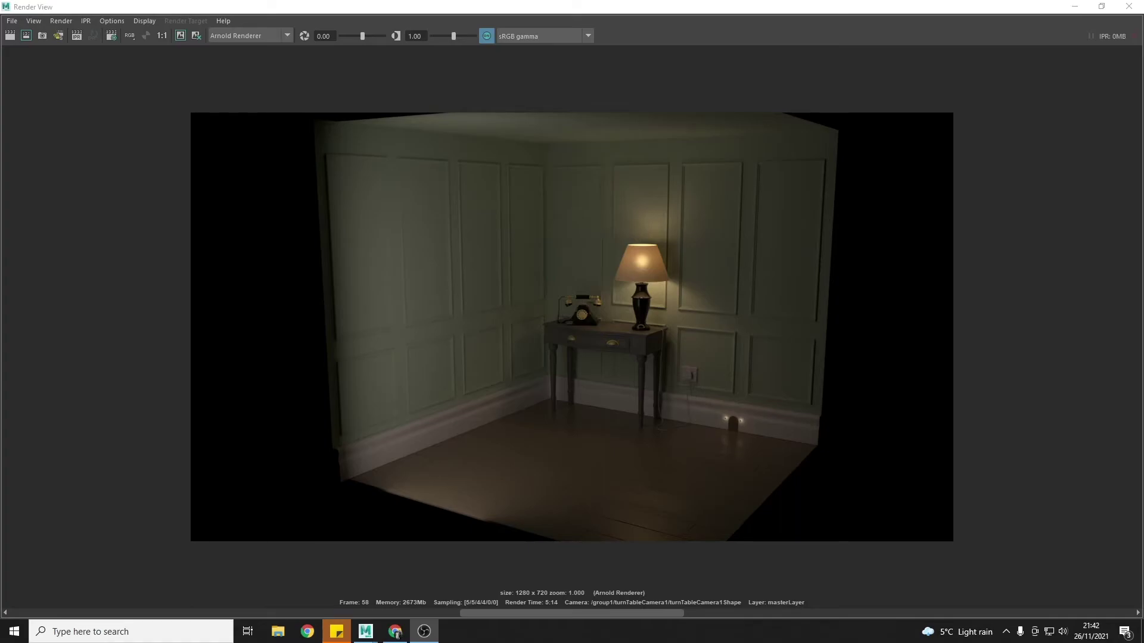
pyautogui.moveTo(604, 613); pyautogui.dragTo(794, 613)
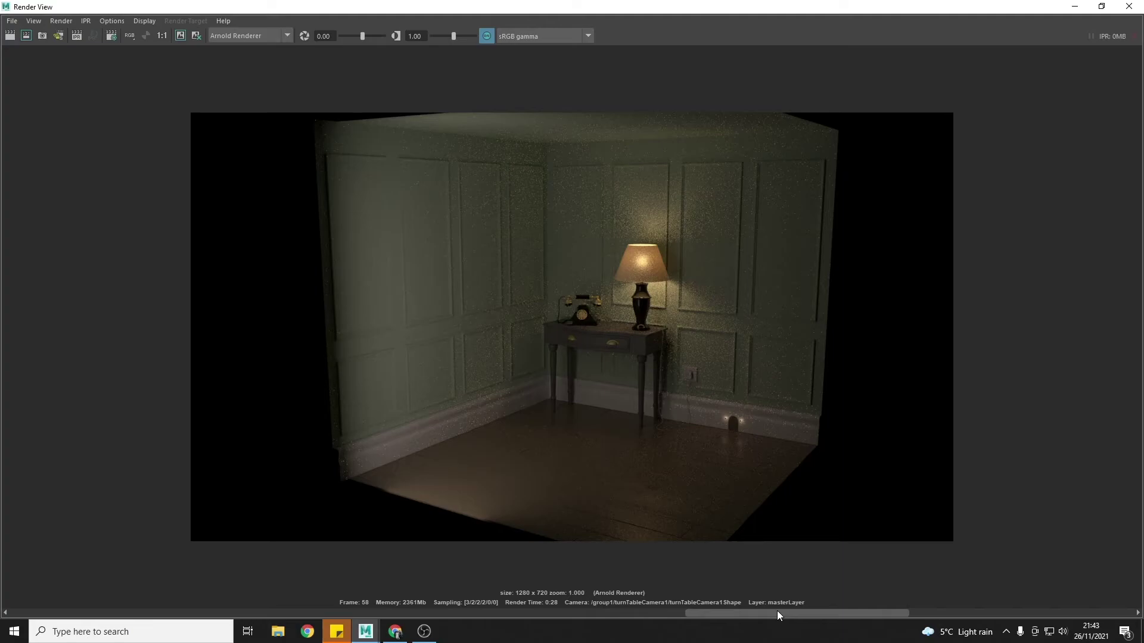
pyautogui.moveTo(778, 612); pyautogui.dragTo(610, 603)
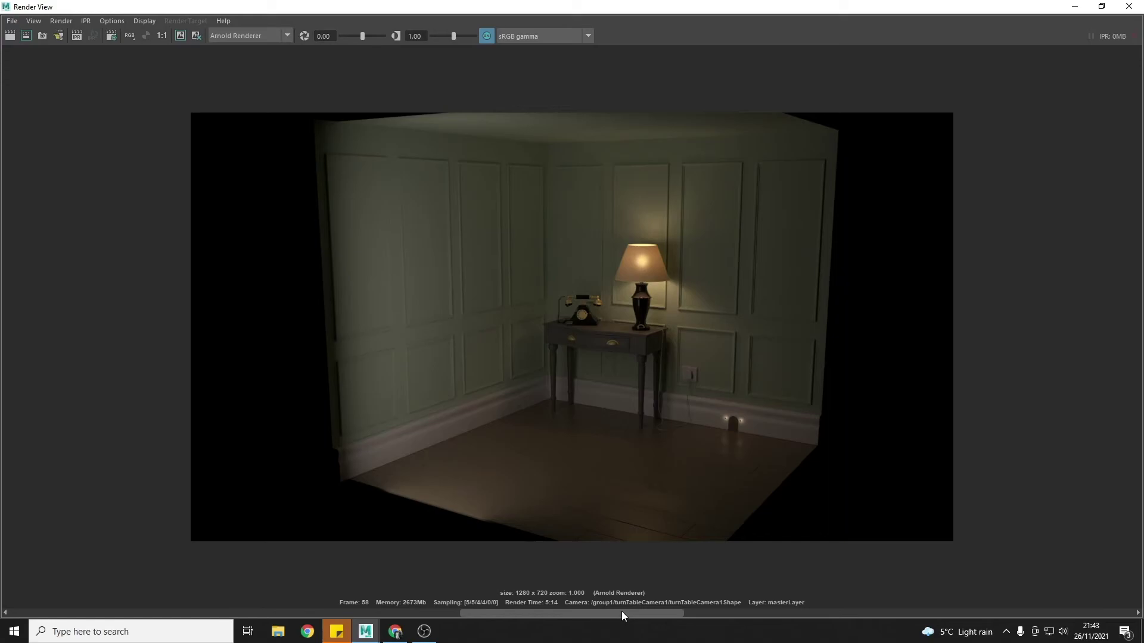
pyautogui.moveTo(620, 611); pyautogui.dragTo(648, 618)
# Zoom into the clean render, then bring the Omni 3D Render Calculator page over it.
pyautogui.scroll(5, 682, 280)
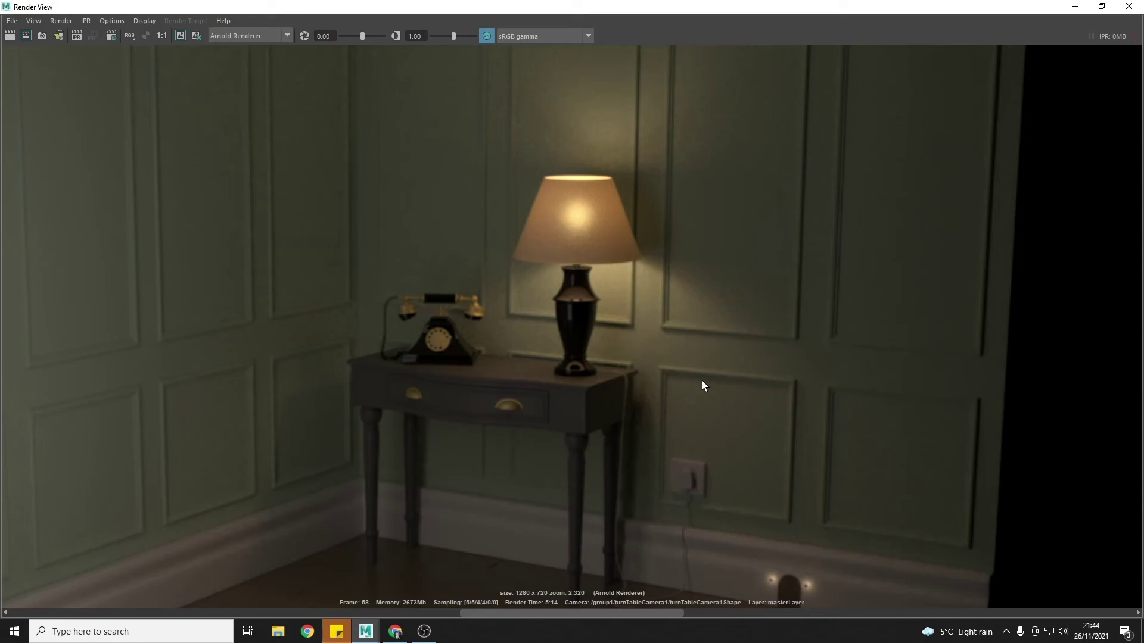
pyautogui.click(395, 632)
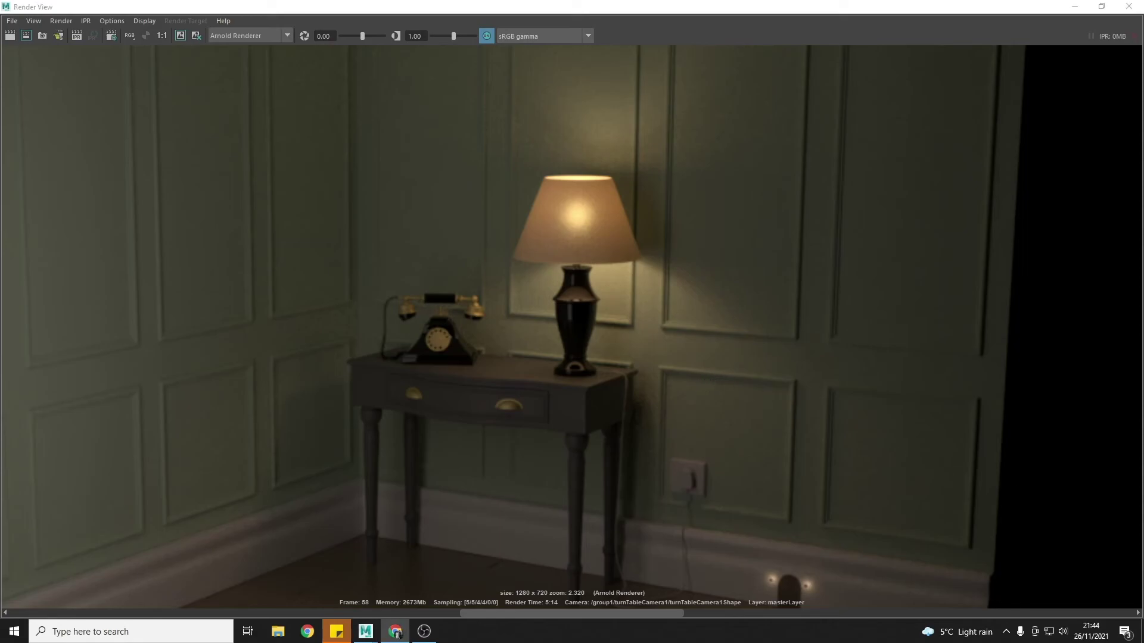
pyautogui.moveTo(1119, 153); pyautogui.dragTo(619, 2)
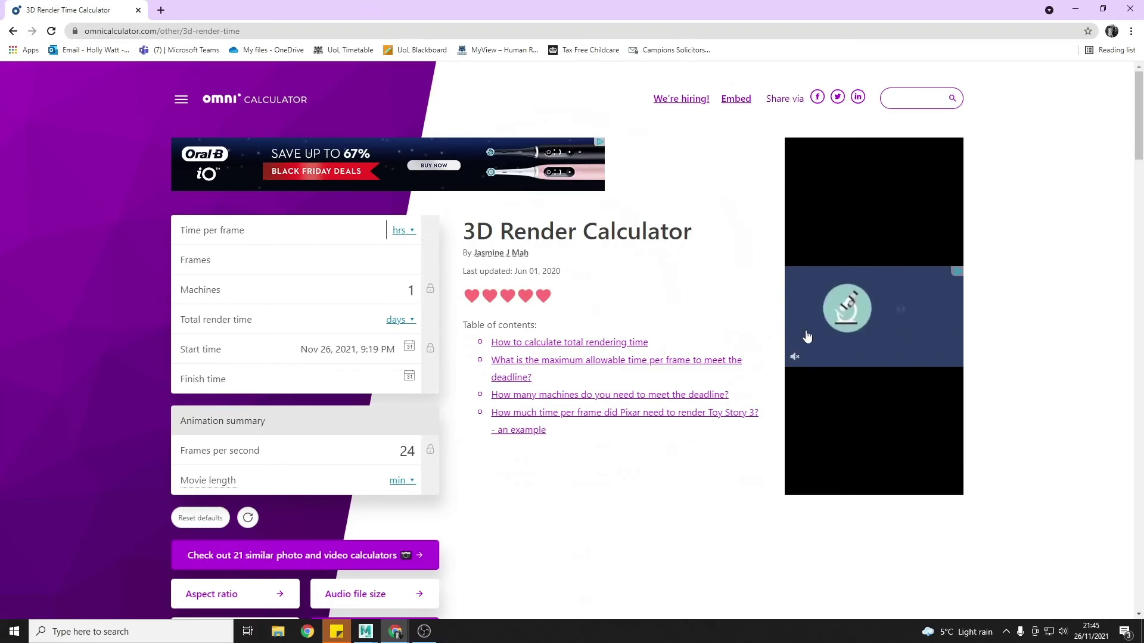
# Set the time per frame to 11 min 32 sec.
pyautogui.click(399, 230)
pyautogui.click(368, 356)
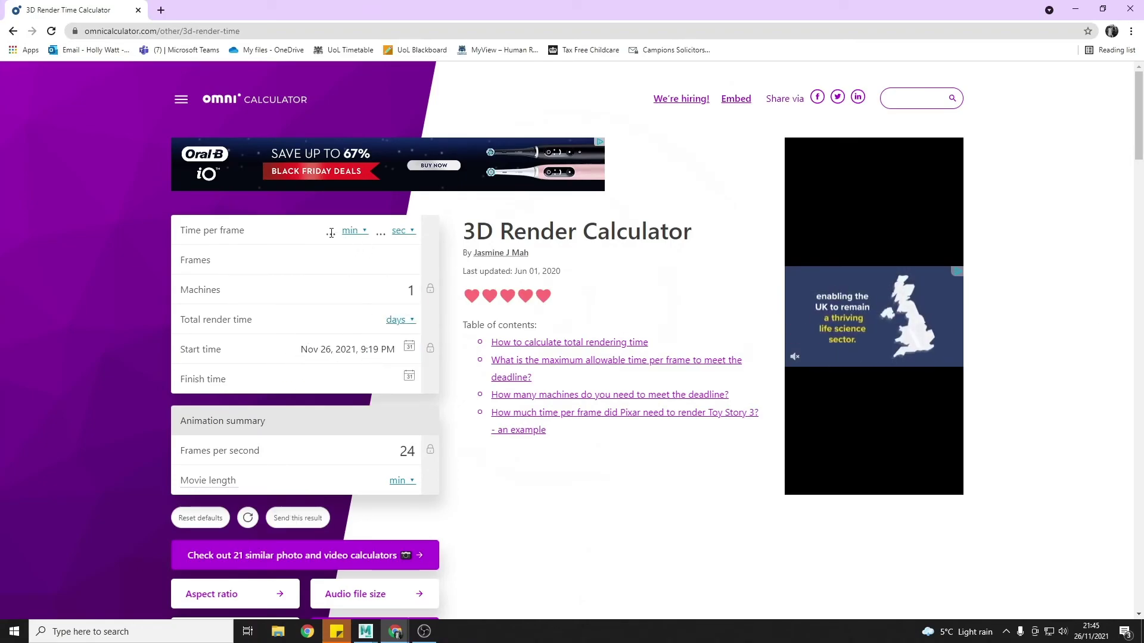
pyautogui.write('11')
pyautogui.press('Tab')
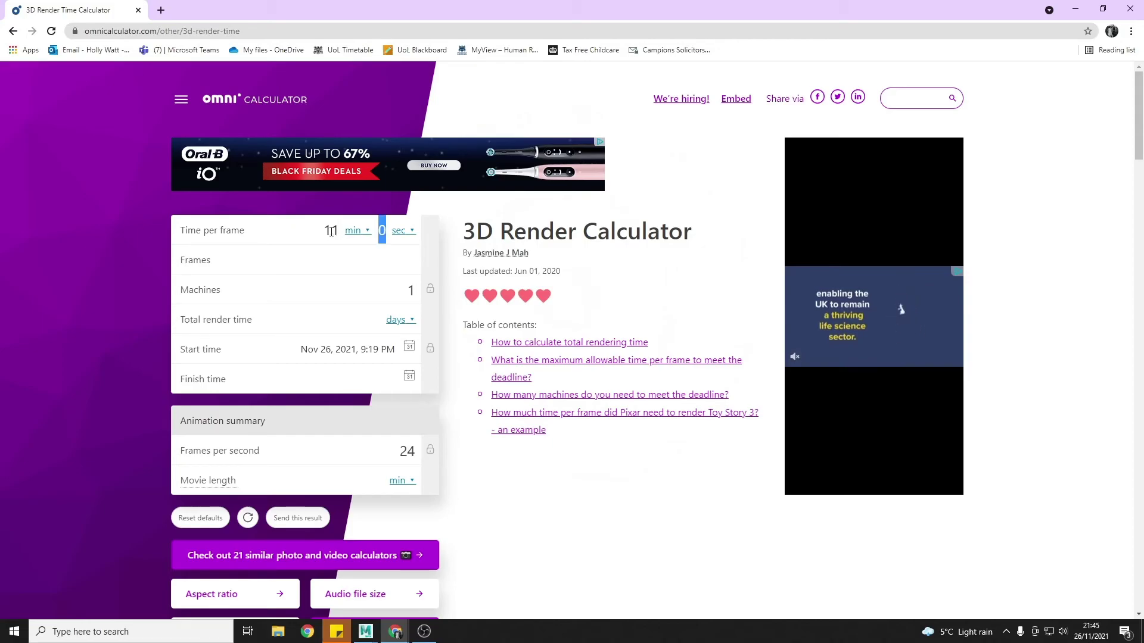
pyautogui.write('32')
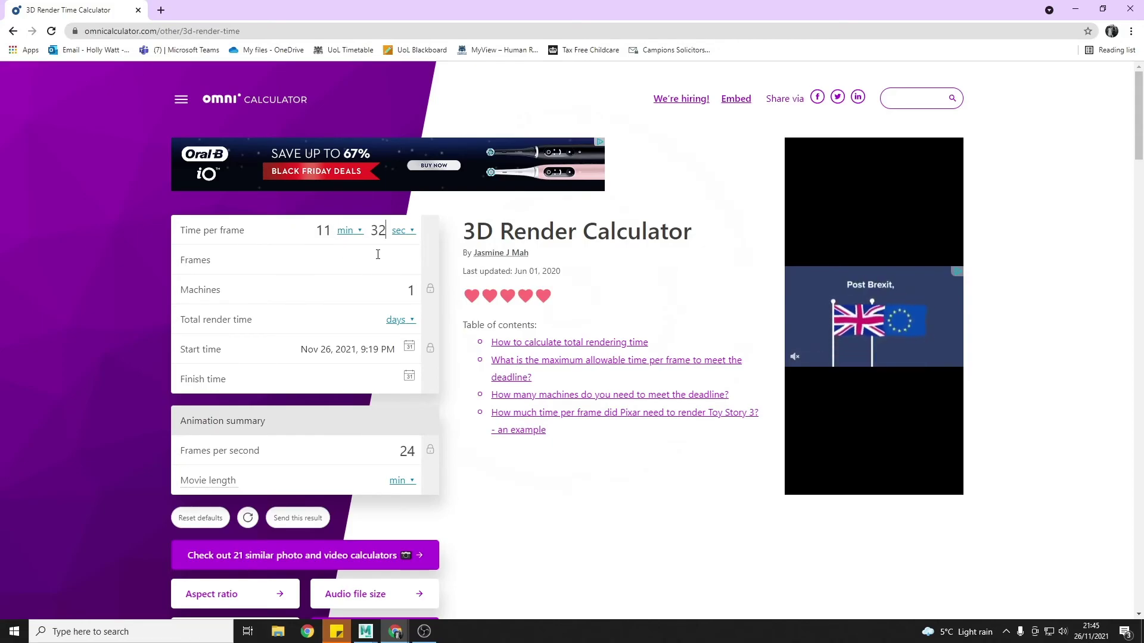
# Enter 100 frames and show the total render time in hours (19.222 hrs).
pyautogui.click(382, 259)
pyautogui.write('100')
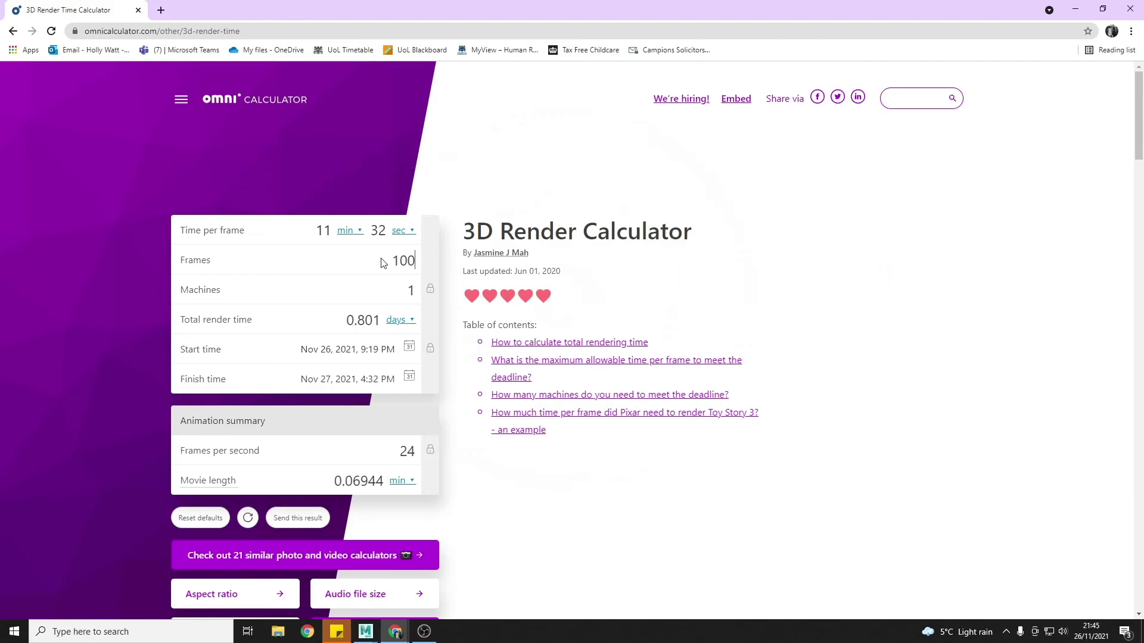
pyautogui.click(397, 322)
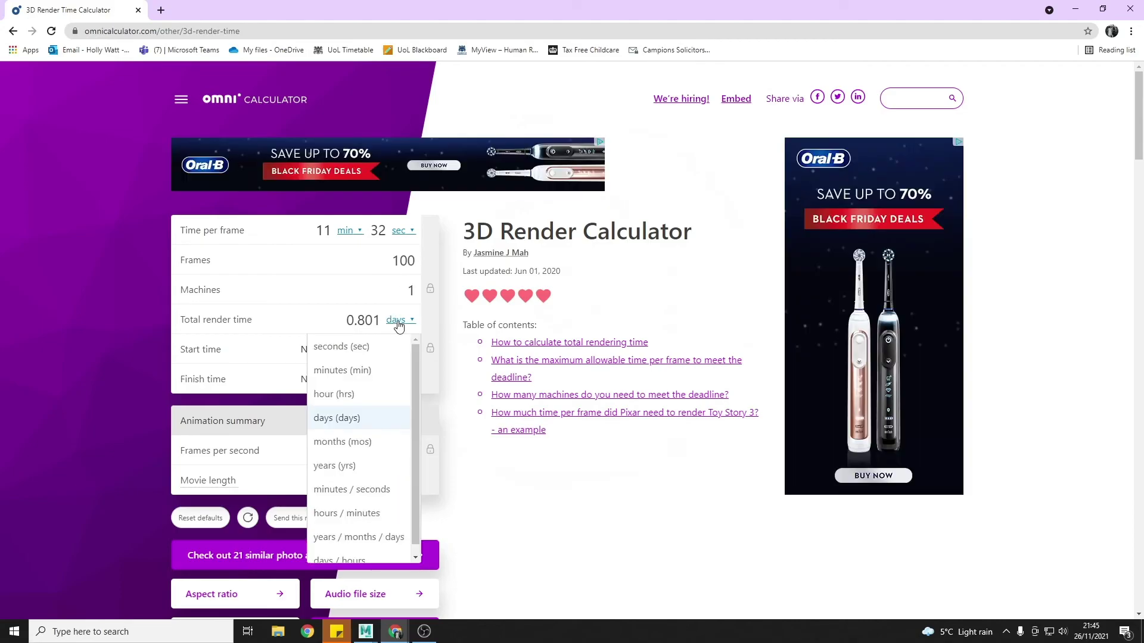
pyautogui.click(370, 396)
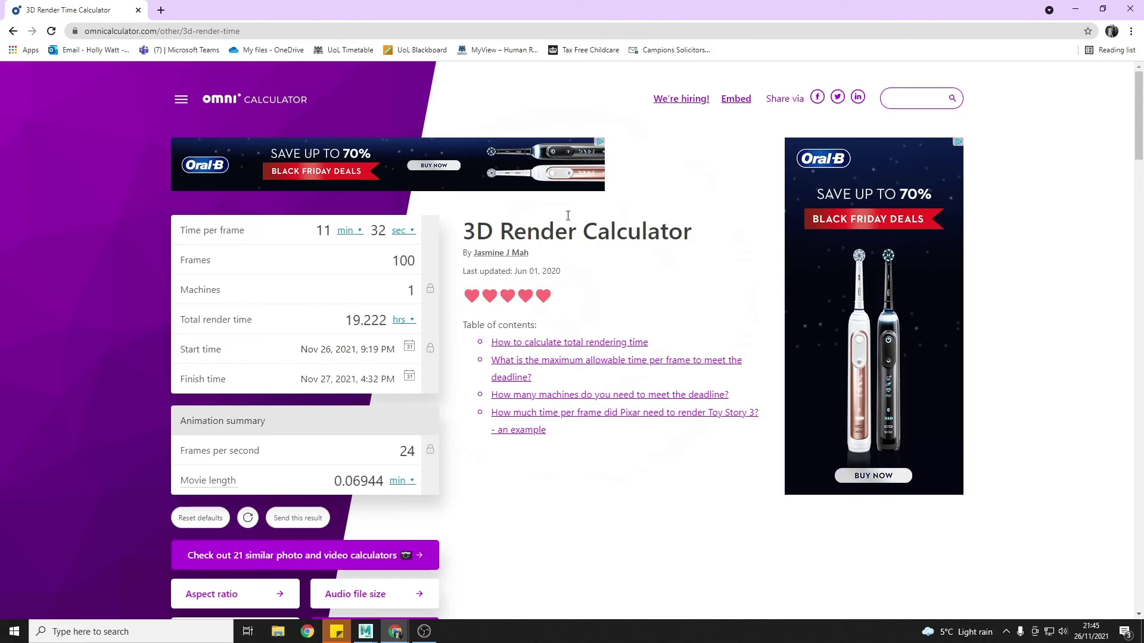
pyautogui.click(1075, 9)
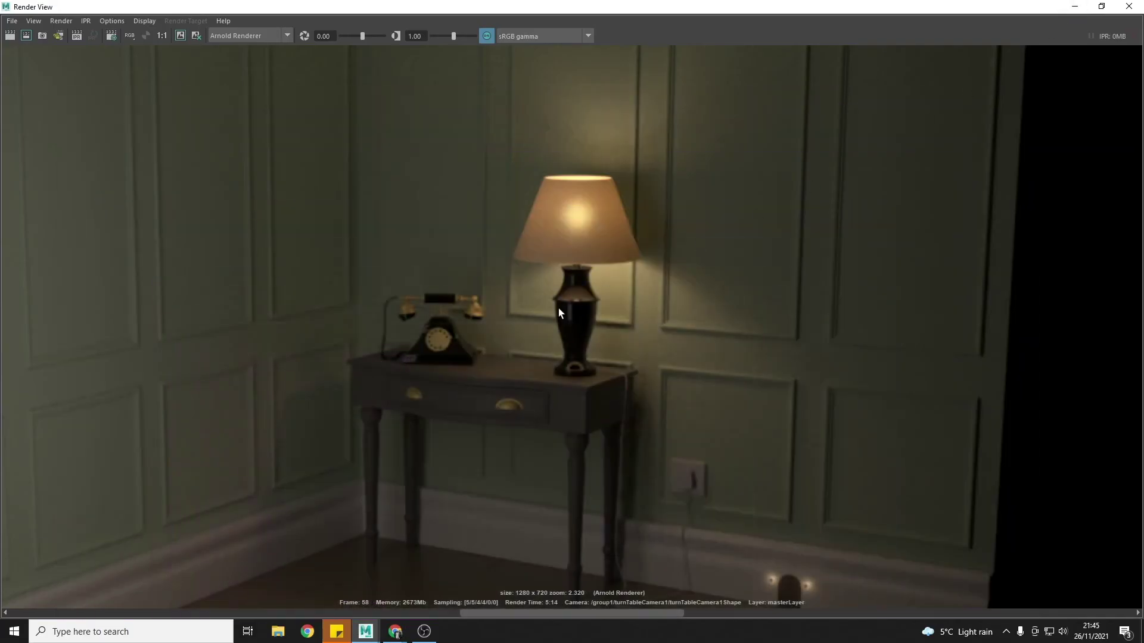